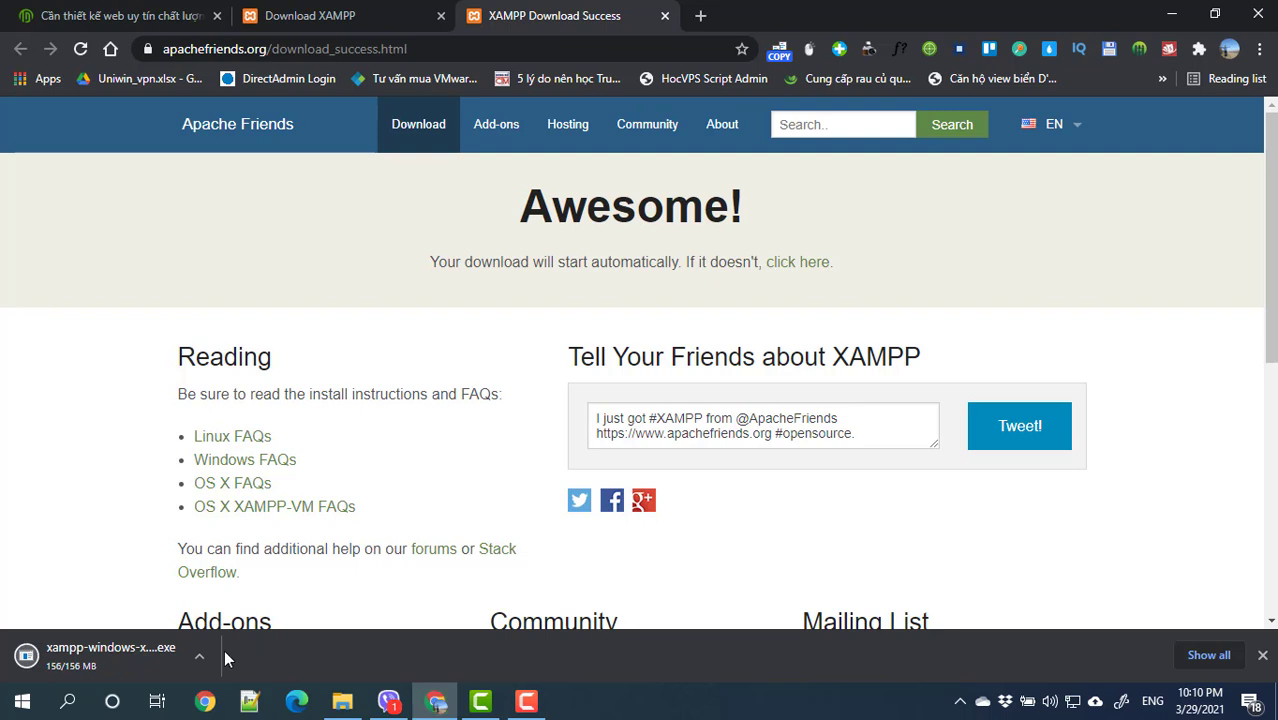
Show the downloaded XAMPP installer in its folder and run it as administrator
{"action": "left_click", "coordinate": [198, 657]}
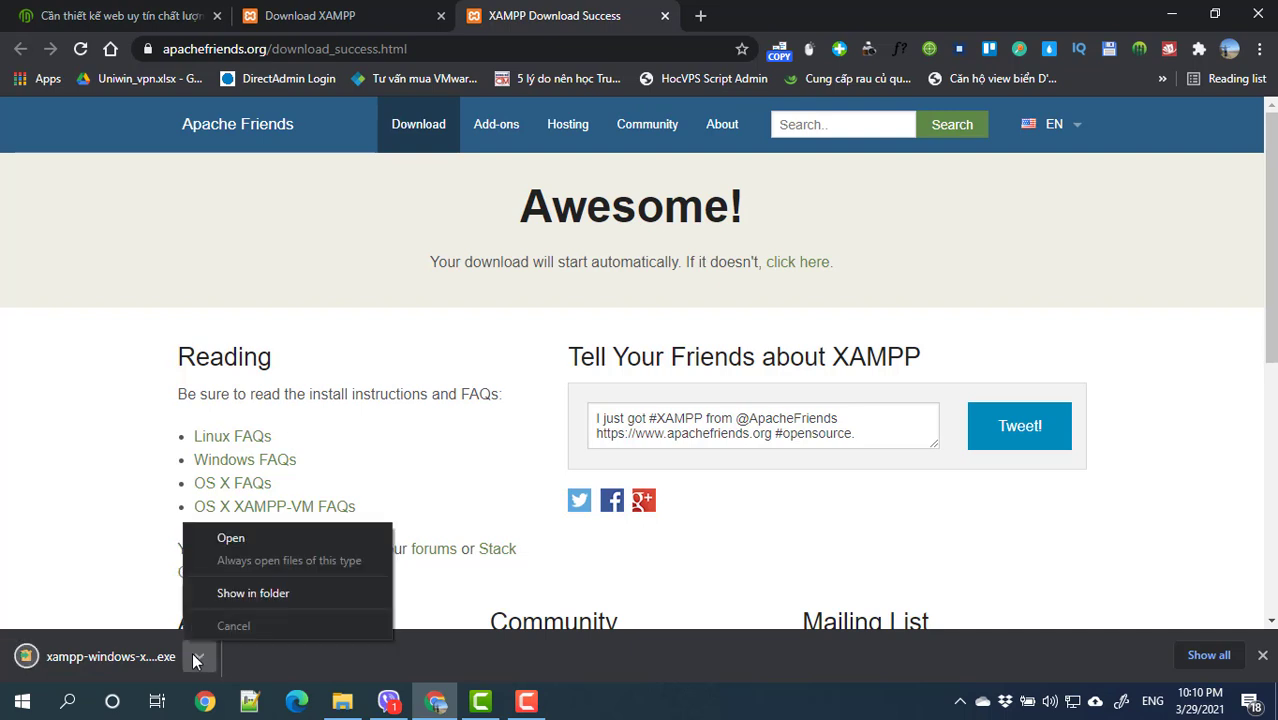
{"action": "left_click", "coordinate": [241, 593]}
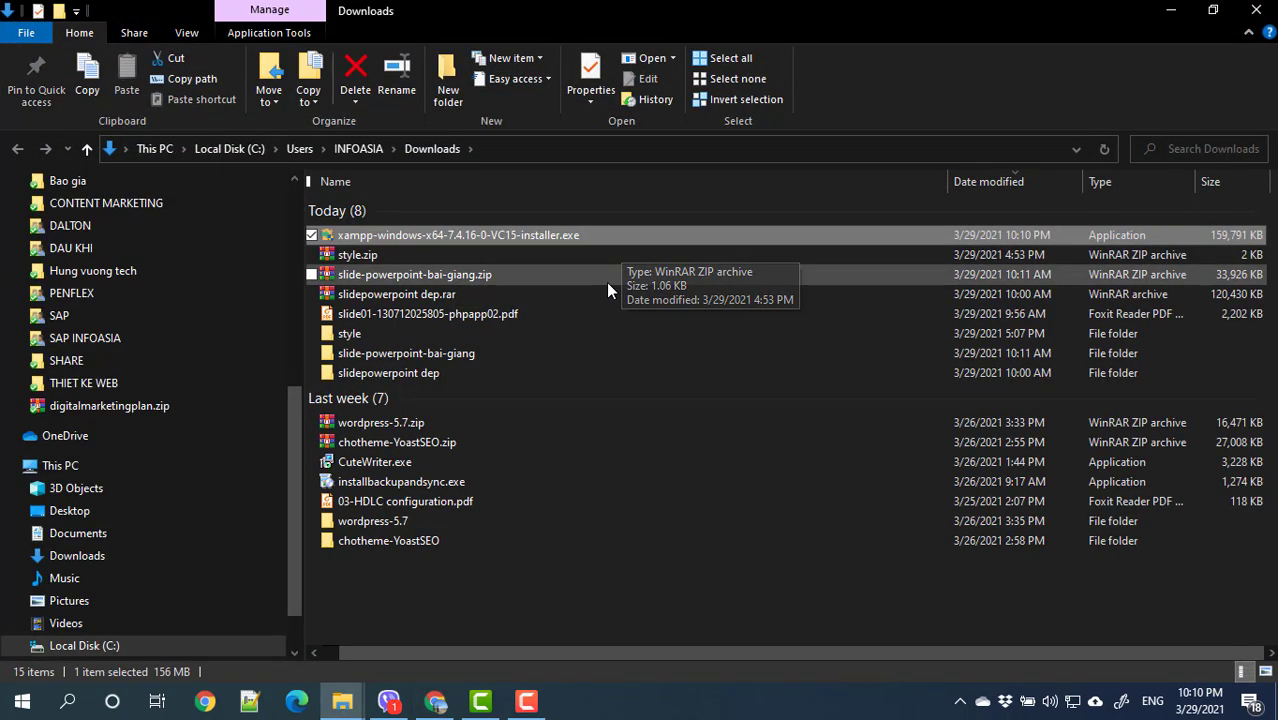
{"action": "right_click", "coordinate": [512, 234]}
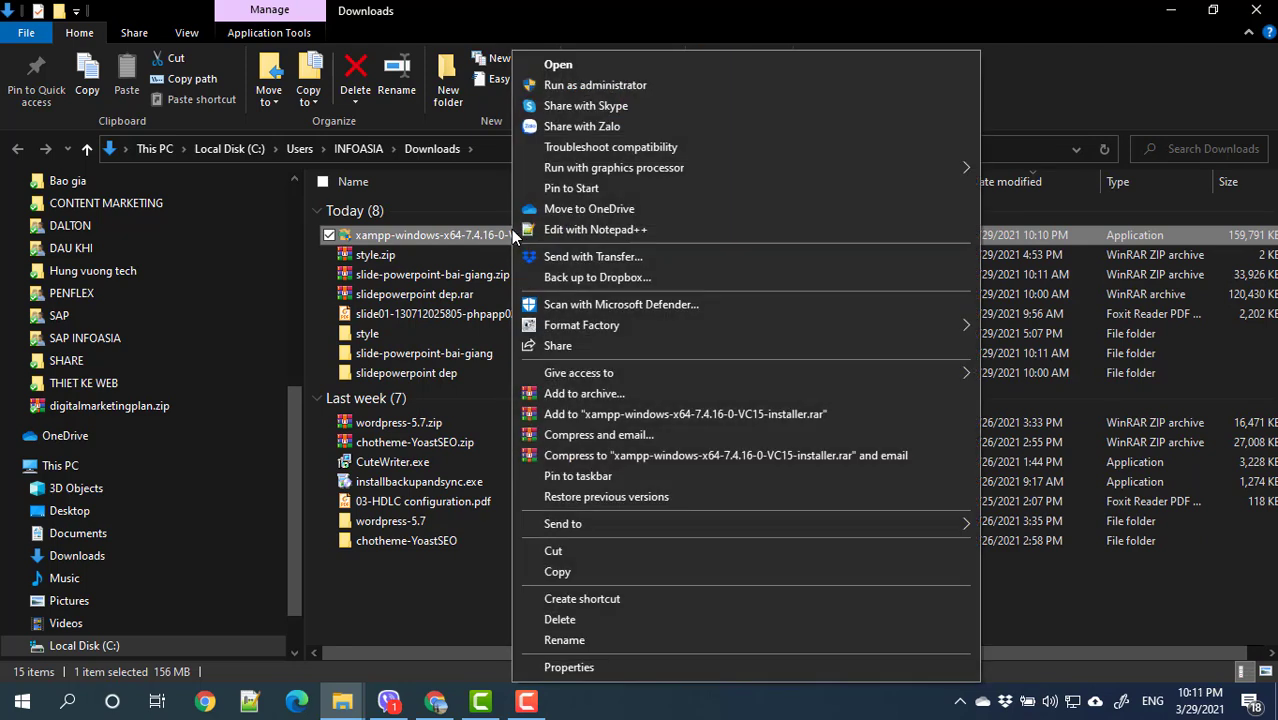
{"action": "left_click", "coordinate": [569, 86]}
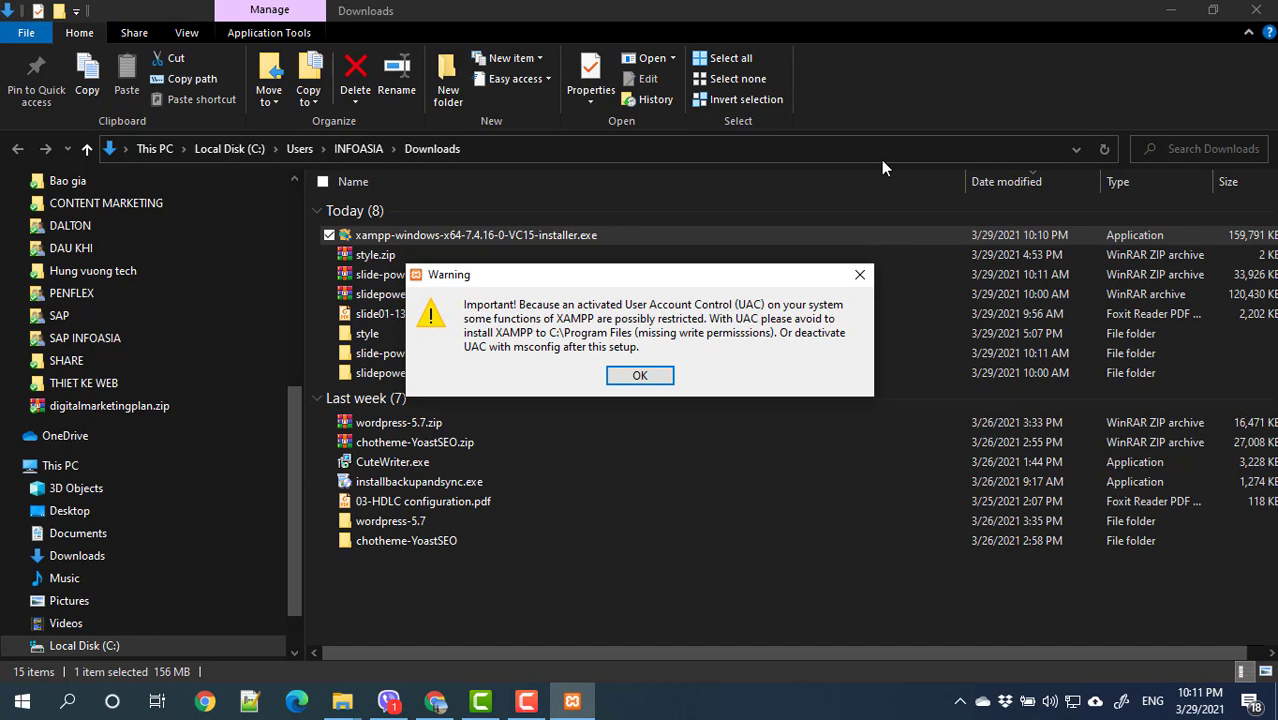
Dismiss the UAC warning and continue the XAMPP setup with all components selected
{"action": "left_click", "coordinate": [640, 376]}
{"action": "left_click", "coordinate": [778, 538]}
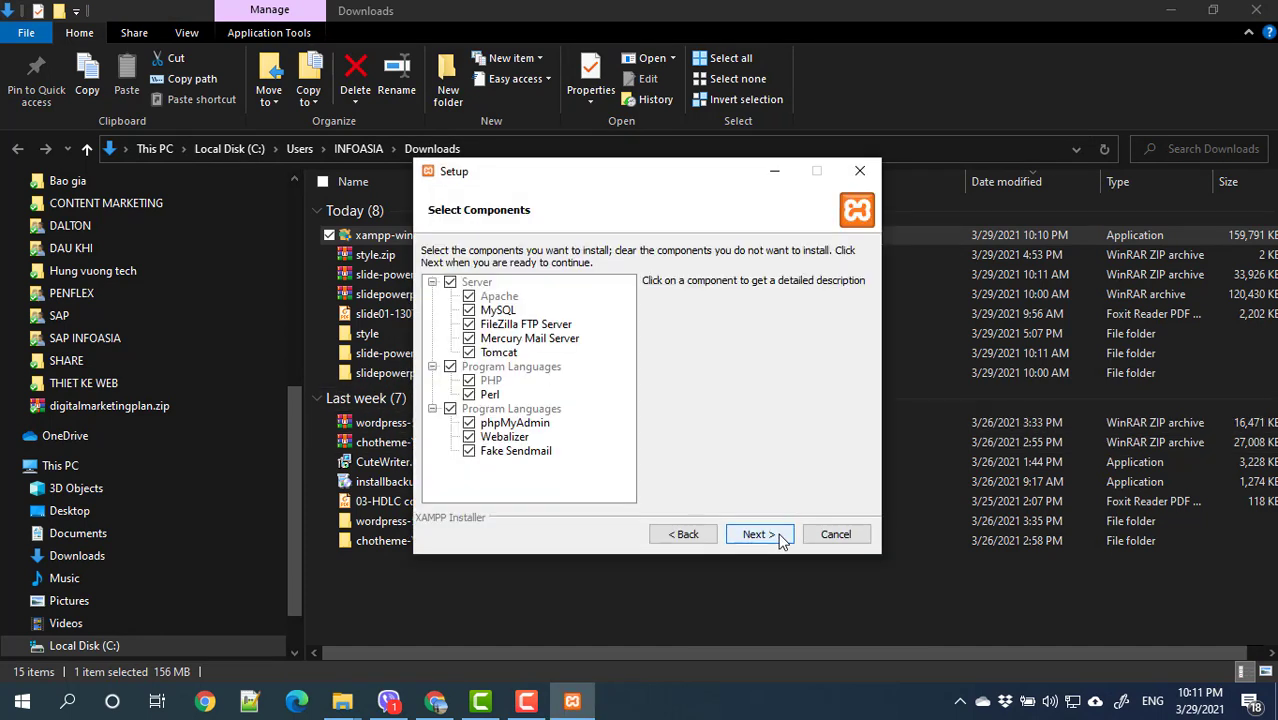
{"action": "left_click", "coordinate": [760, 535]}
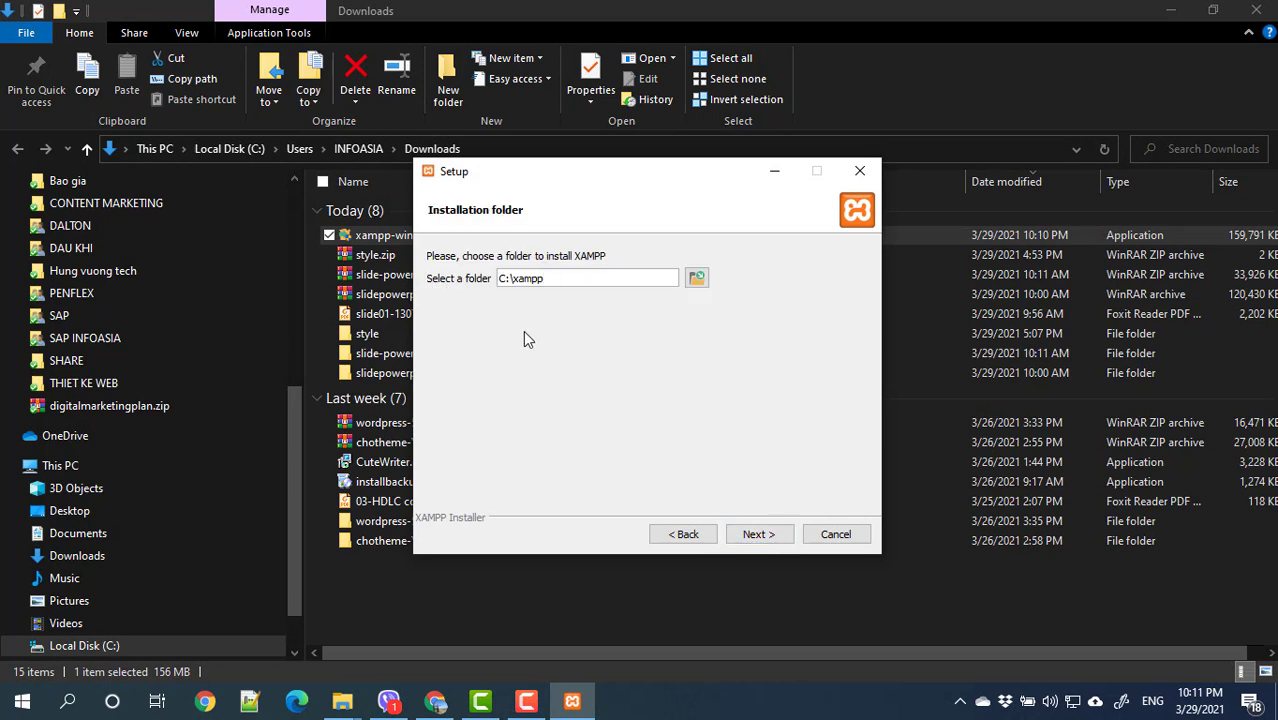
Try to use D:\xampp as the XAMPP installation folder
{"action": "left_click", "coordinate": [505, 278]}
{"action": "key", "text": "BackSpace"}
{"action": "key", "text": "BackSpace"}
{"action": "type", "text": "D:"}
{"action": "left_click", "coordinate": [758, 536]}
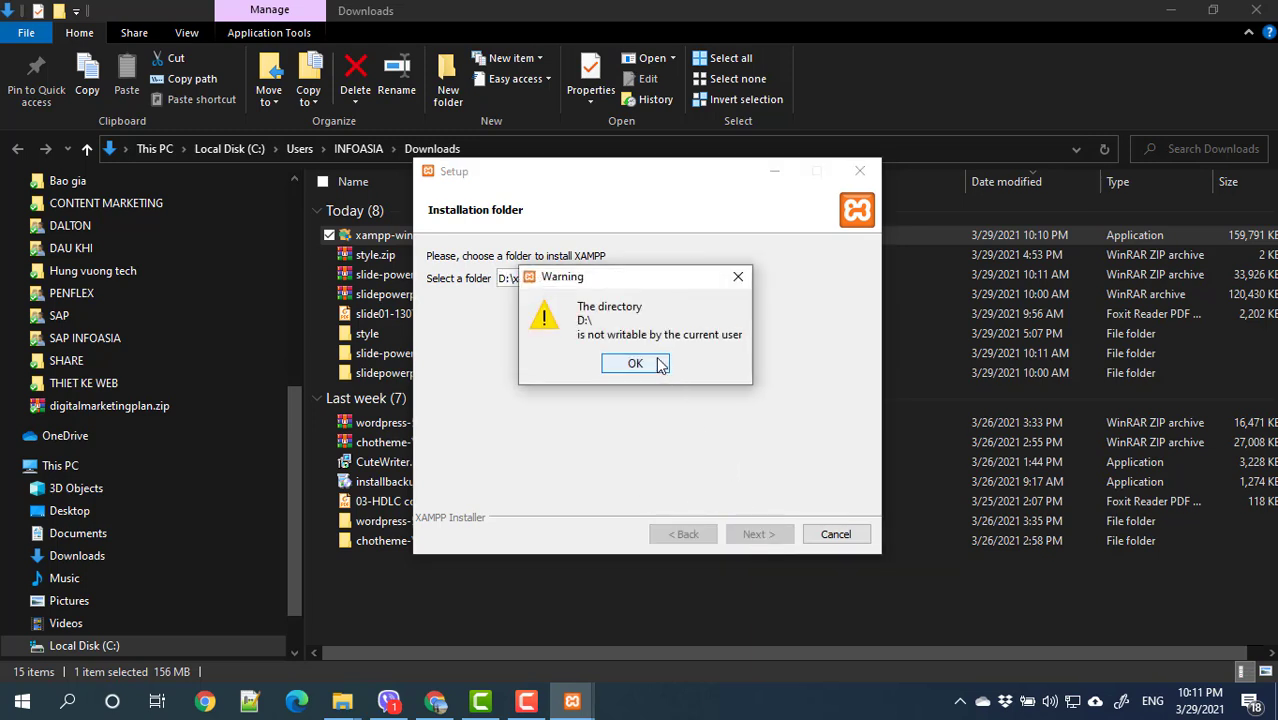
{"action": "left_click", "coordinate": [622, 366]}
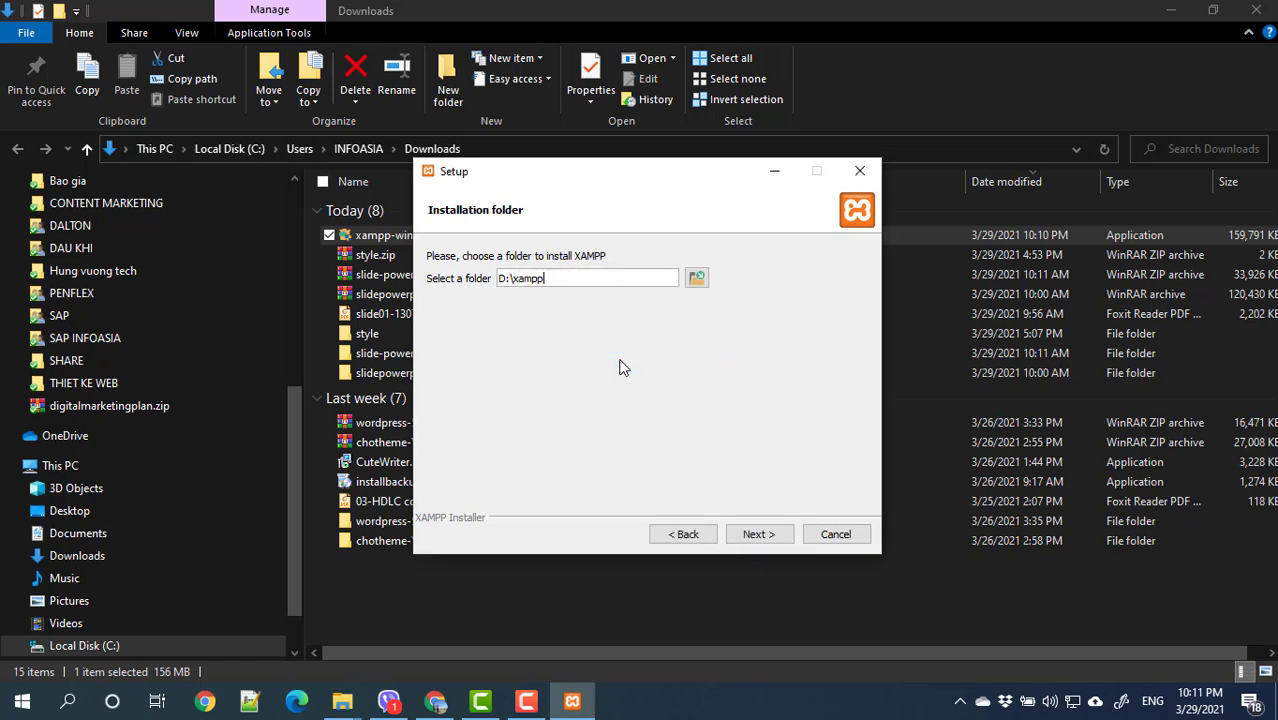
{"action": "left_click", "coordinate": [756, 536]}
{"action": "left_click", "coordinate": [635, 366]}
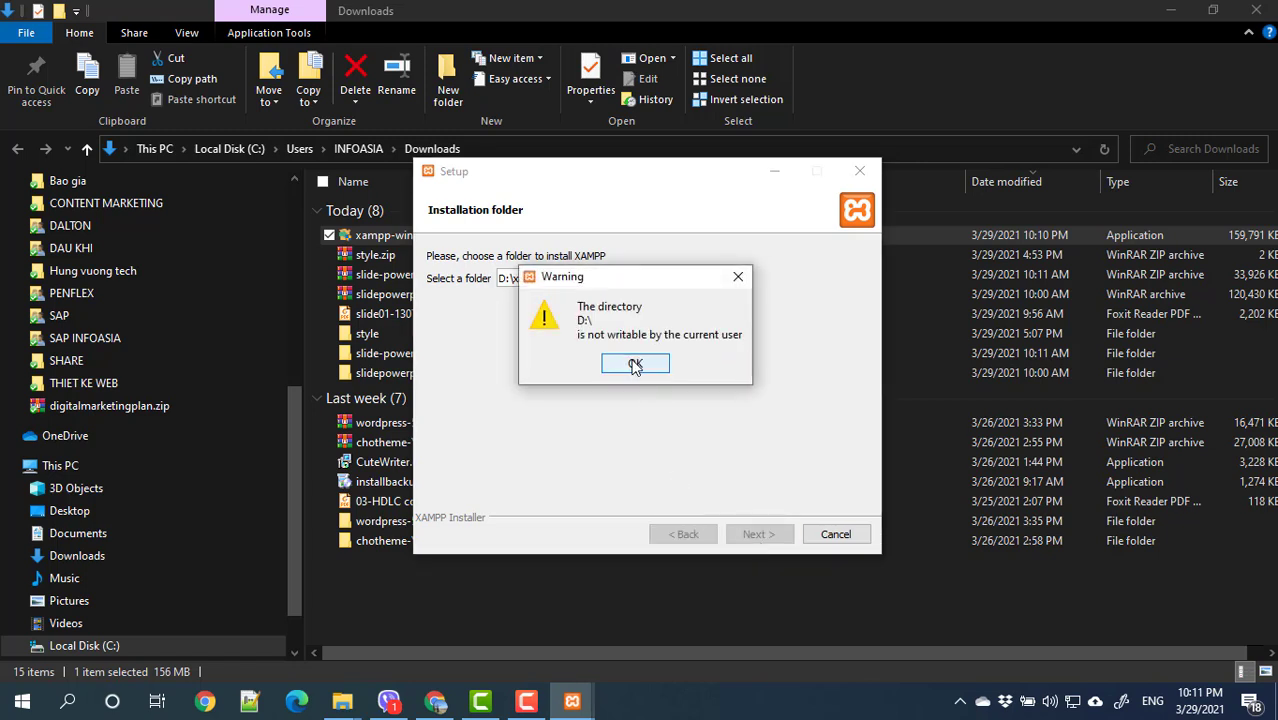
{"action": "left_click", "coordinate": [635, 366]}
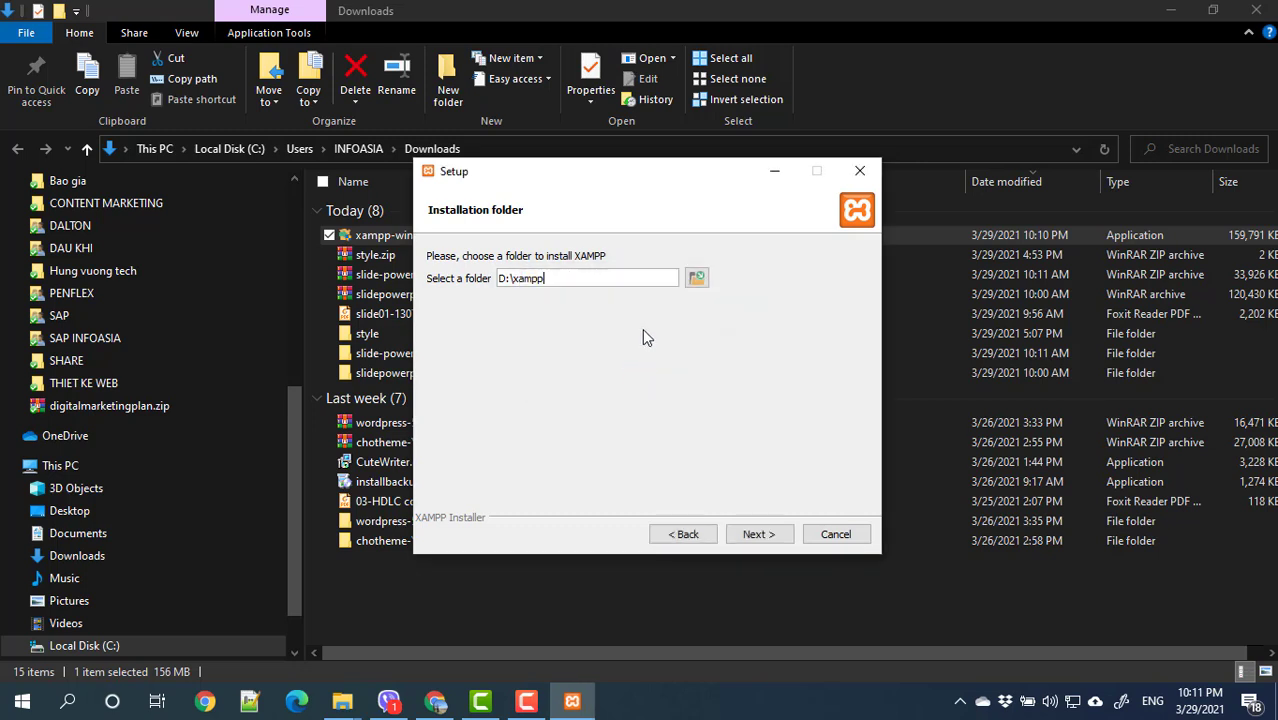
{"action": "left_click", "coordinate": [756, 534]}
{"action": "left_click", "coordinate": [629, 370]}
{"action": "scroll", "coordinate": [152, 447], "scroll_direction": "down", "scroll_amount": 1}
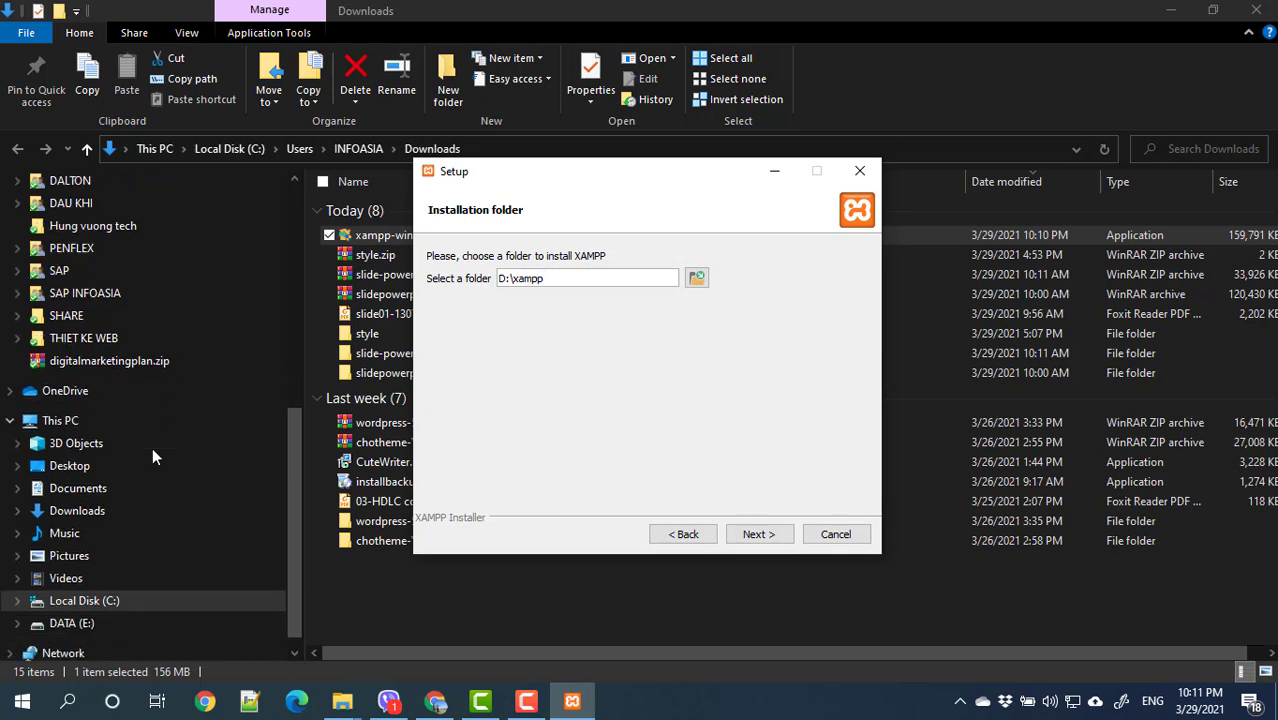
{"action": "scroll", "coordinate": [152, 447], "scroll_direction": "up", "scroll_amount": 1}
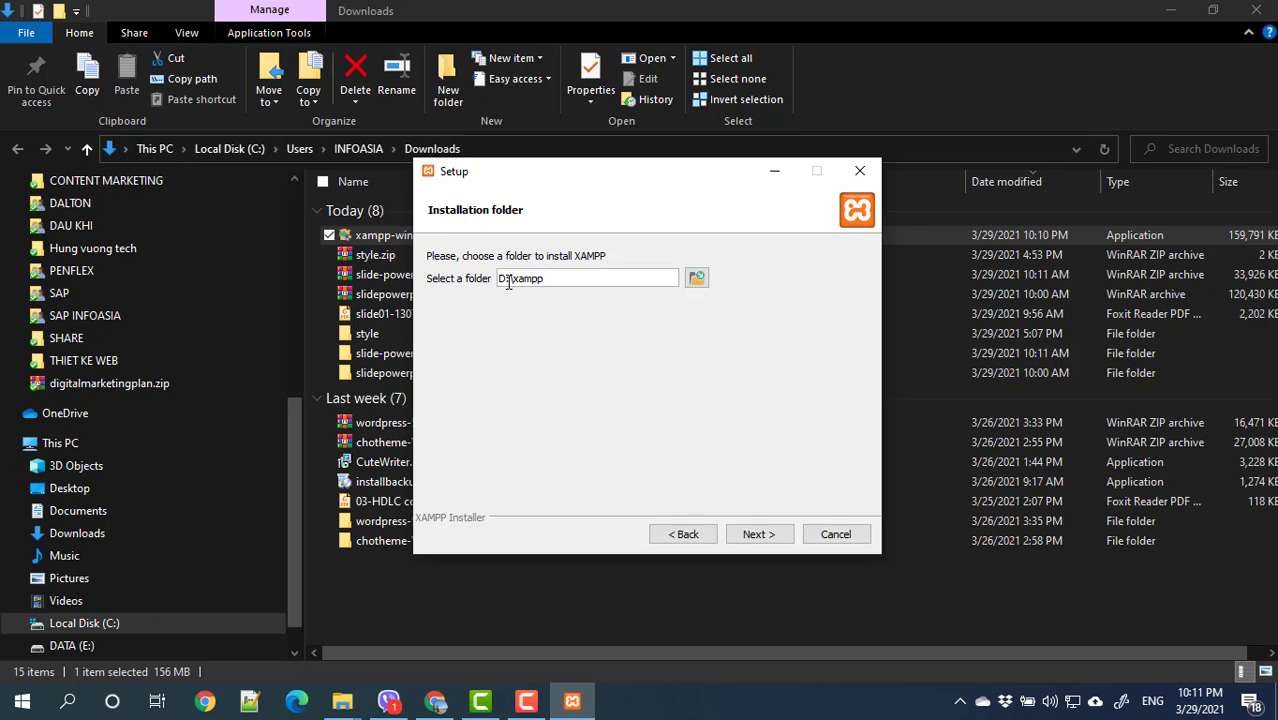
{"action": "left_click", "coordinate": [755, 537]}
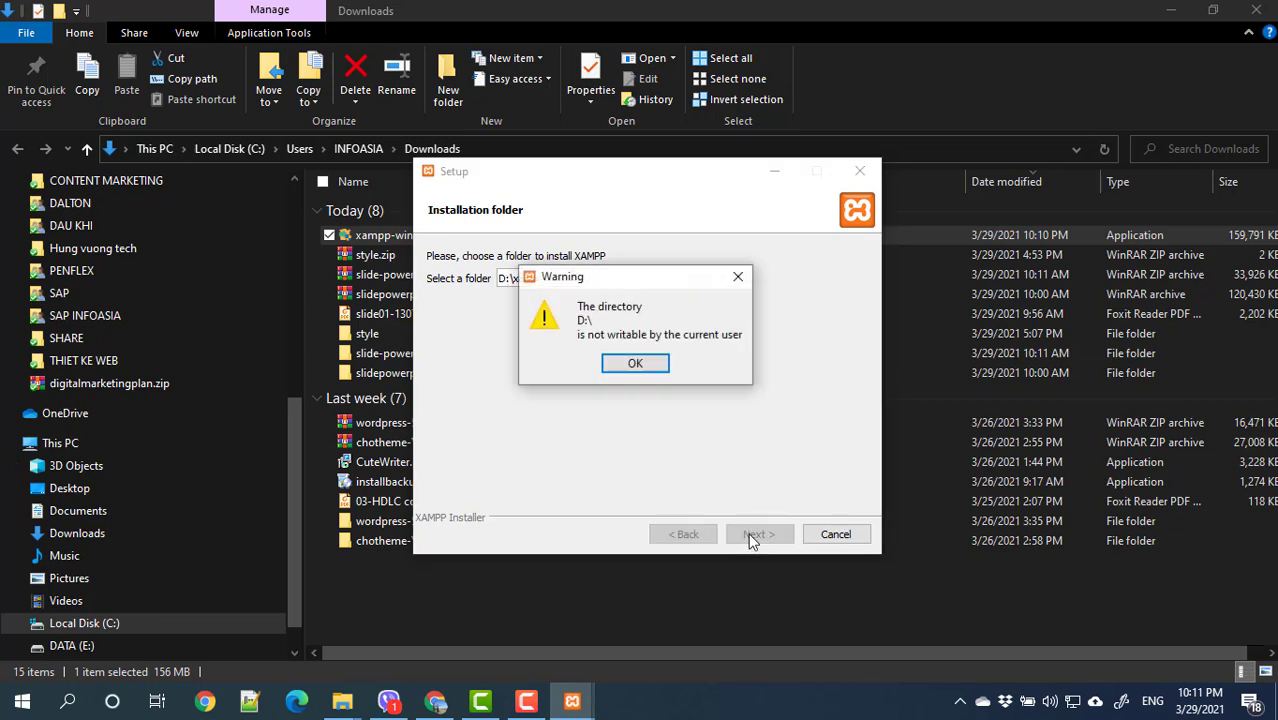
{"action": "left_click", "coordinate": [640, 365]}
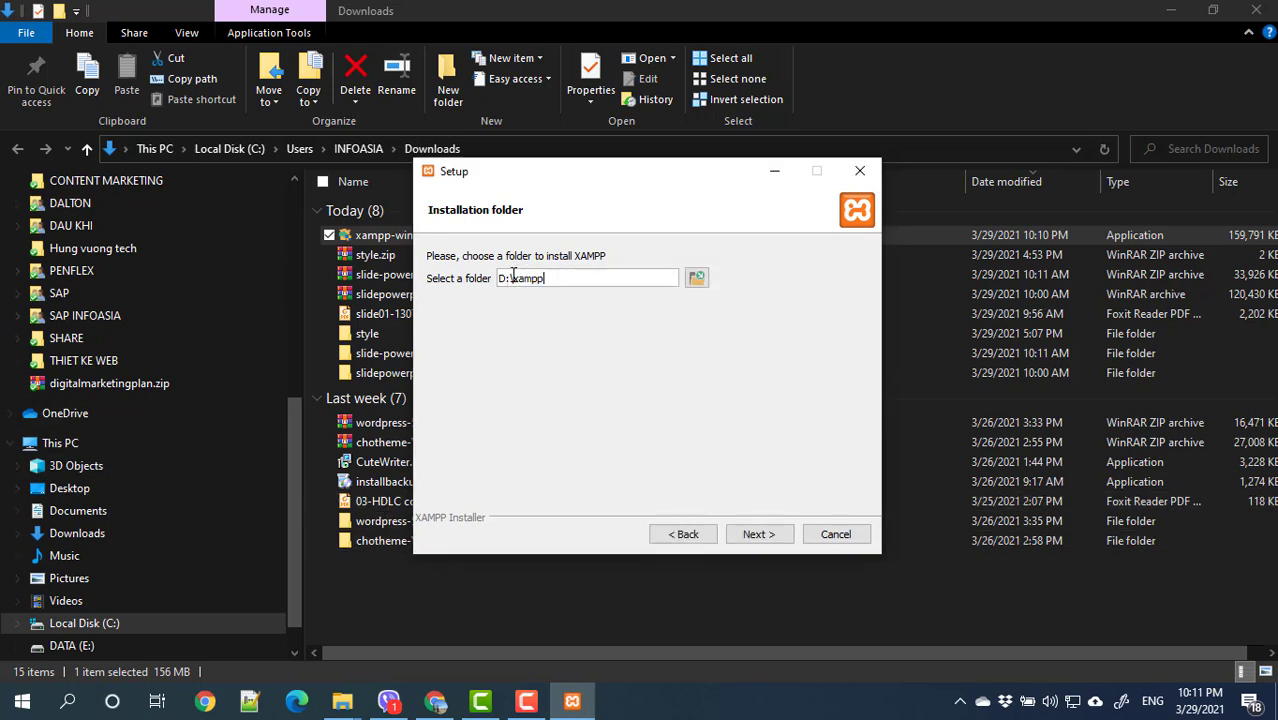
Set the XAMPP installation folder to E:\xampp and continue the setup
{"action": "key", "text": "BackSpace"}
{"action": "type", "text": "E:"}
{"action": "scroll", "coordinate": [137, 507], "scroll_direction": "down", "scroll_amount": 1}
{"action": "scroll", "coordinate": [137, 507], "scroll_direction": "down", "scroll_amount": 1}
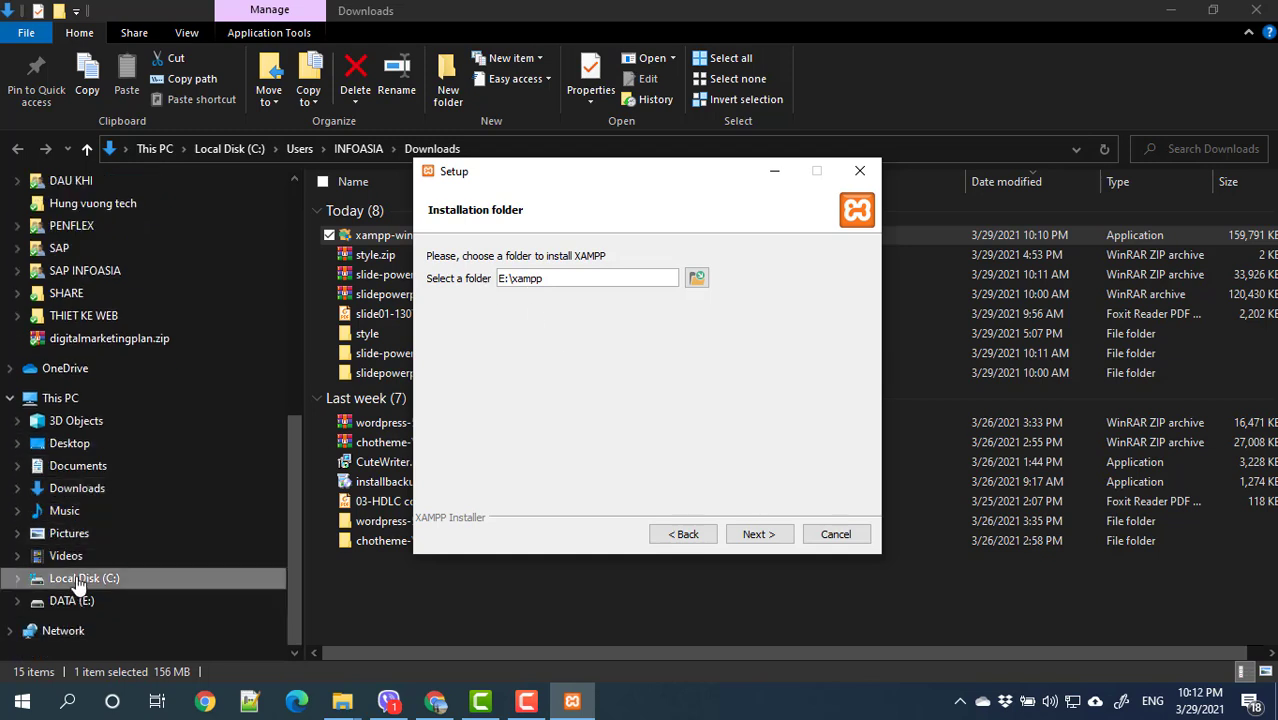
{"action": "left_click", "coordinate": [756, 536]}
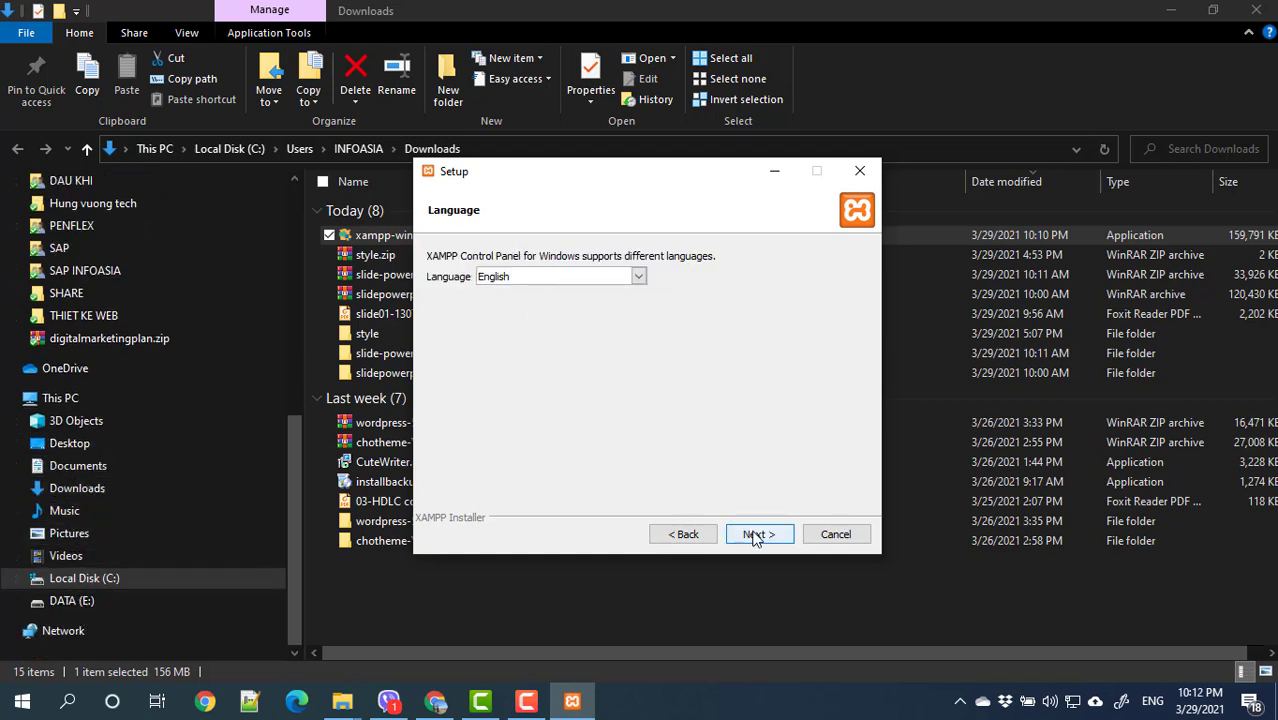
Keep English as the Control Panel language, proceed past the Bitnami page and start the XAMPP installation
{"action": "left_click", "coordinate": [756, 536]}
{"action": "left_click", "coordinate": [756, 536]}
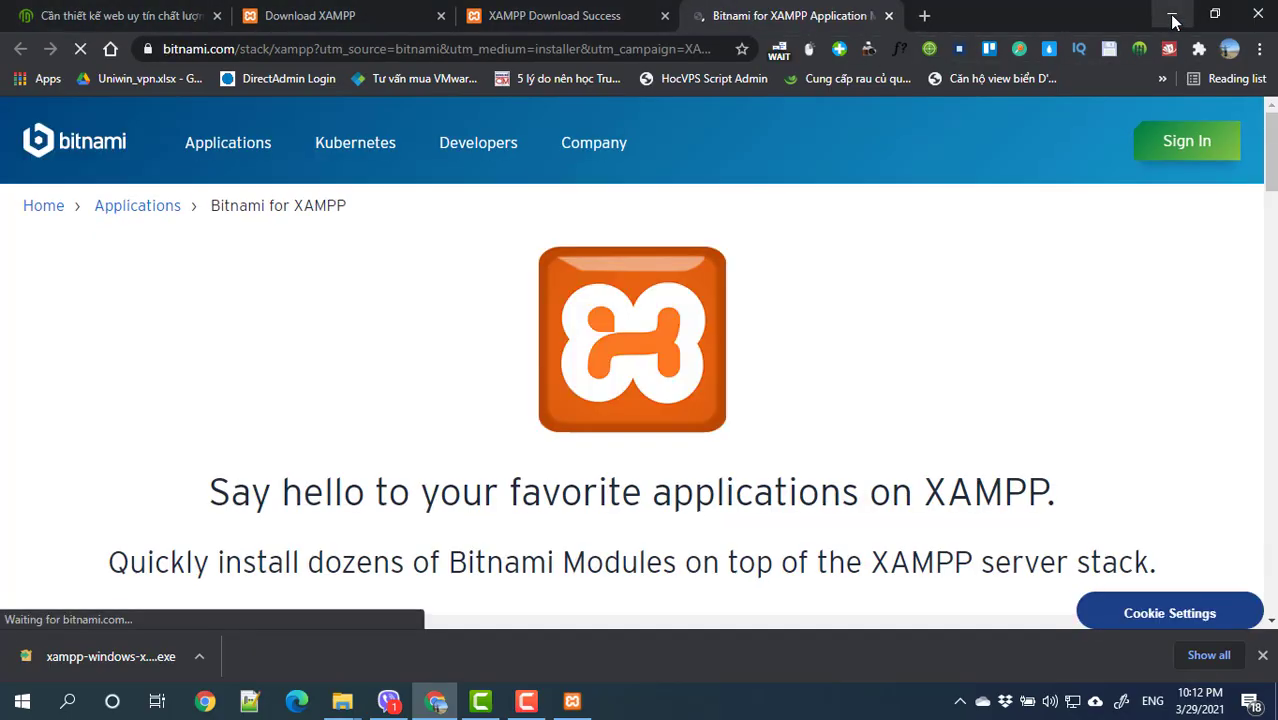
{"action": "left_click", "coordinate": [1174, 22]}
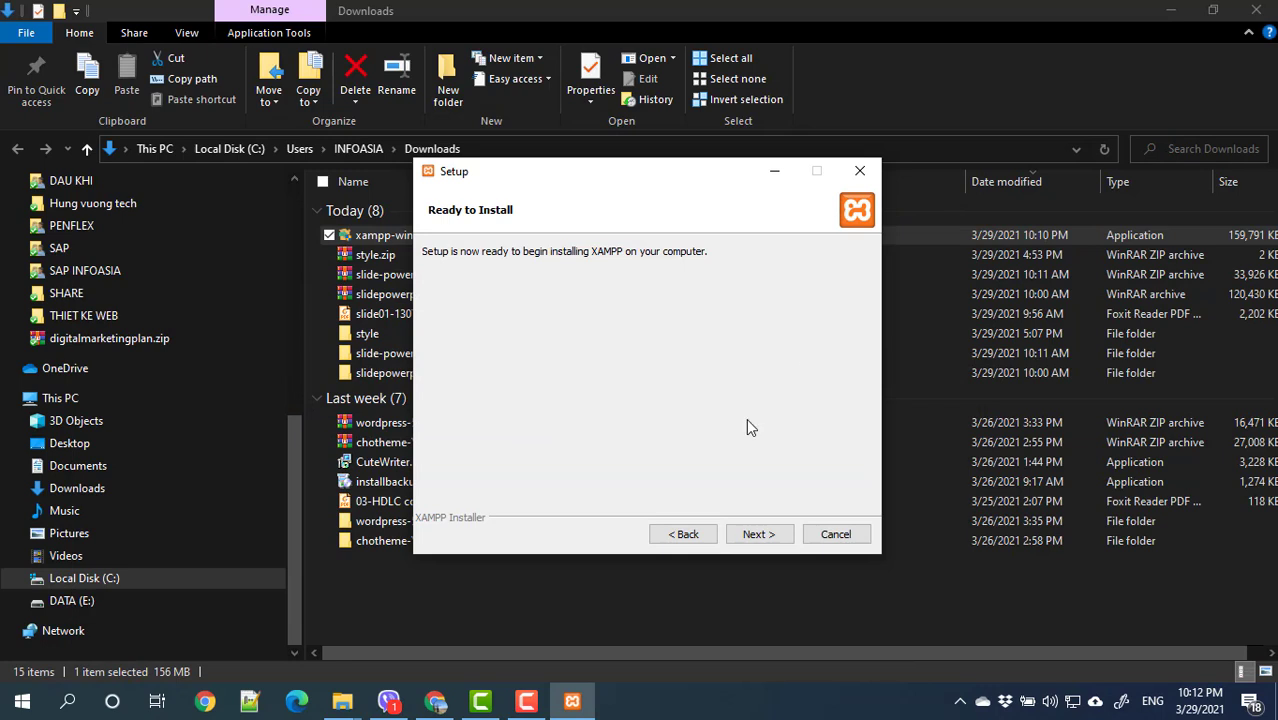
{"action": "left_click", "coordinate": [752, 536]}
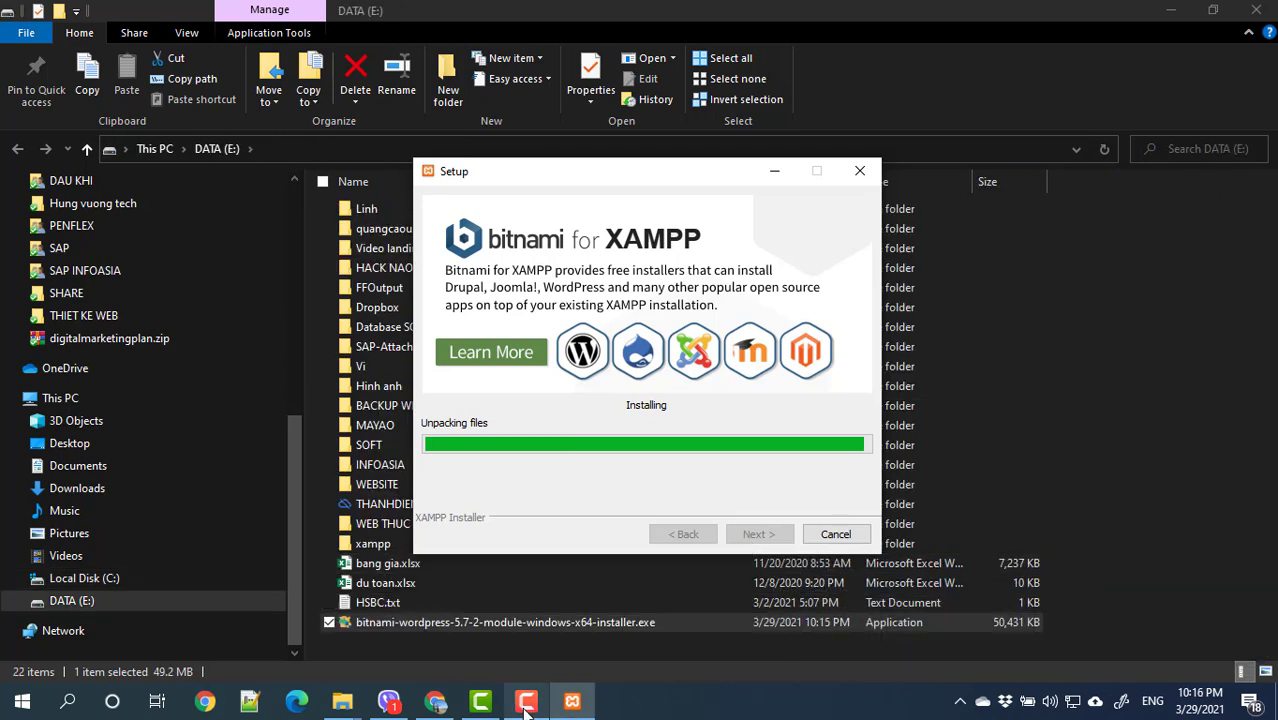
{"action": "left_click", "coordinate": [525, 703]}
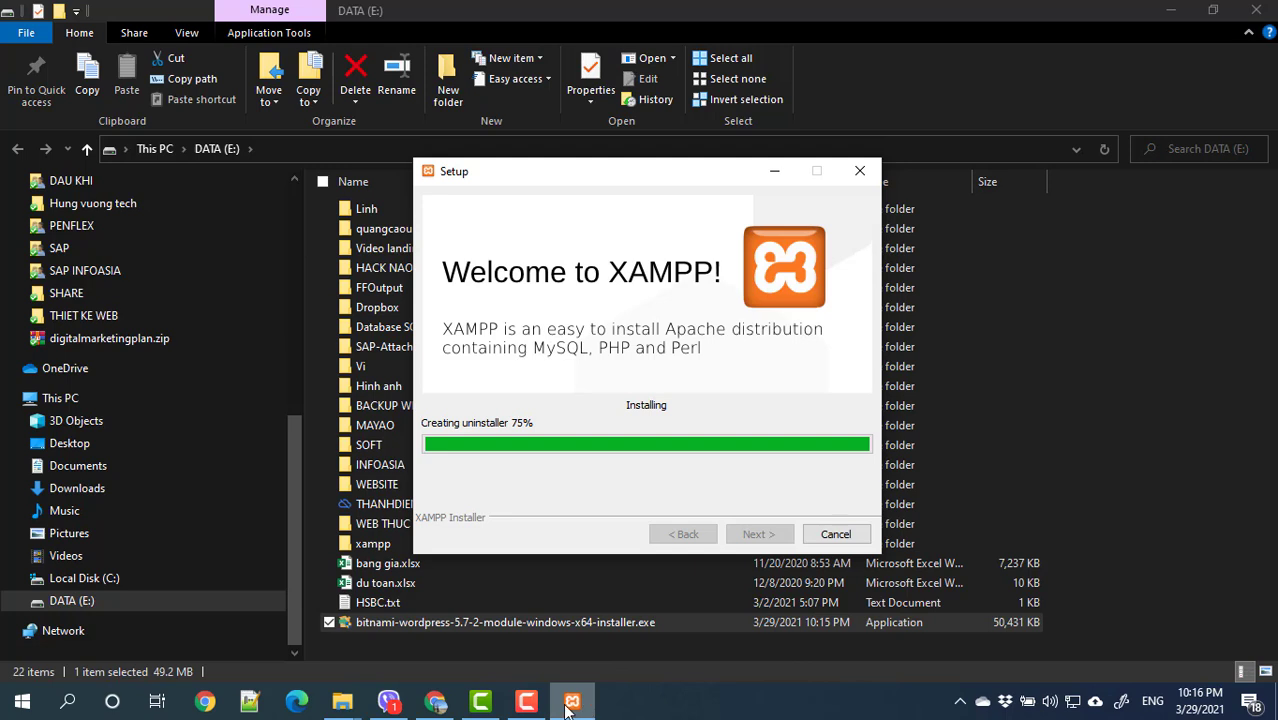
{"action": "left_click", "coordinate": [527, 703]}
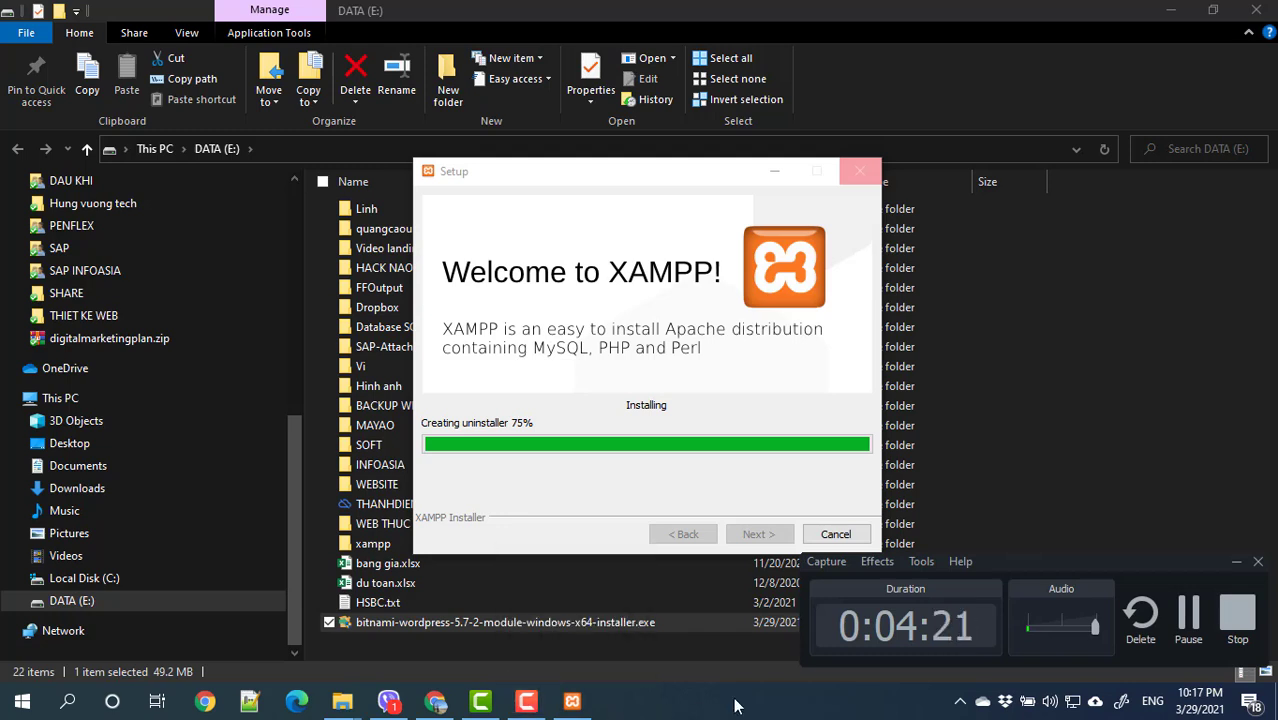
{"action": "left_click", "coordinate": [1239, 561]}
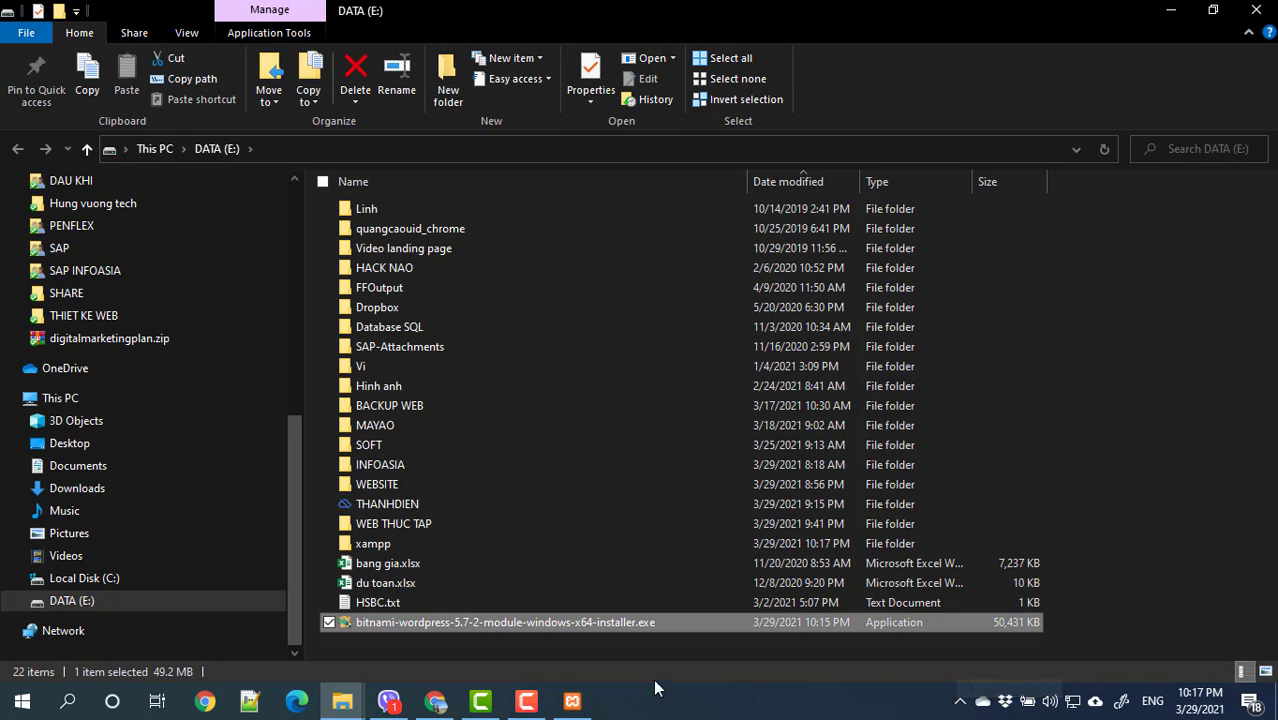
Return to the XAMPP setup and finish it with the option to start the Control Panel enabled
{"action": "left_click", "coordinate": [572, 700]}
{"action": "left_click", "coordinate": [524, 700]}
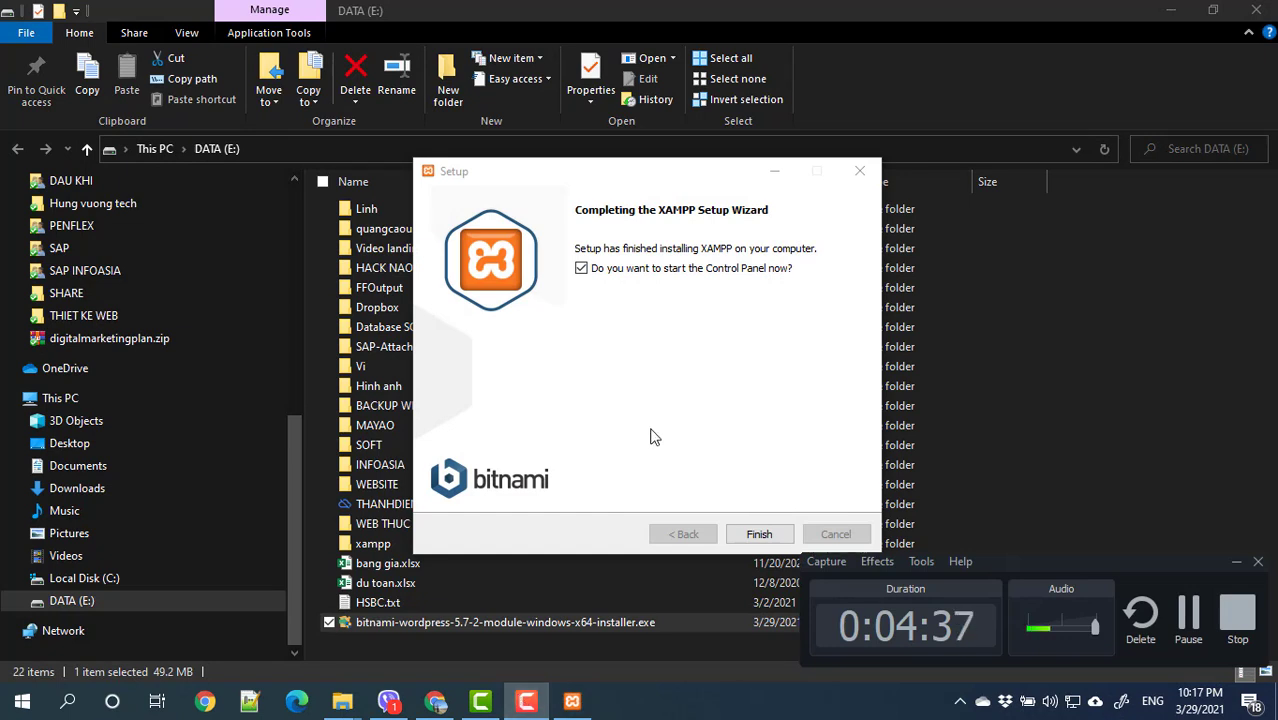
{"action": "left_click", "coordinate": [752, 536]}
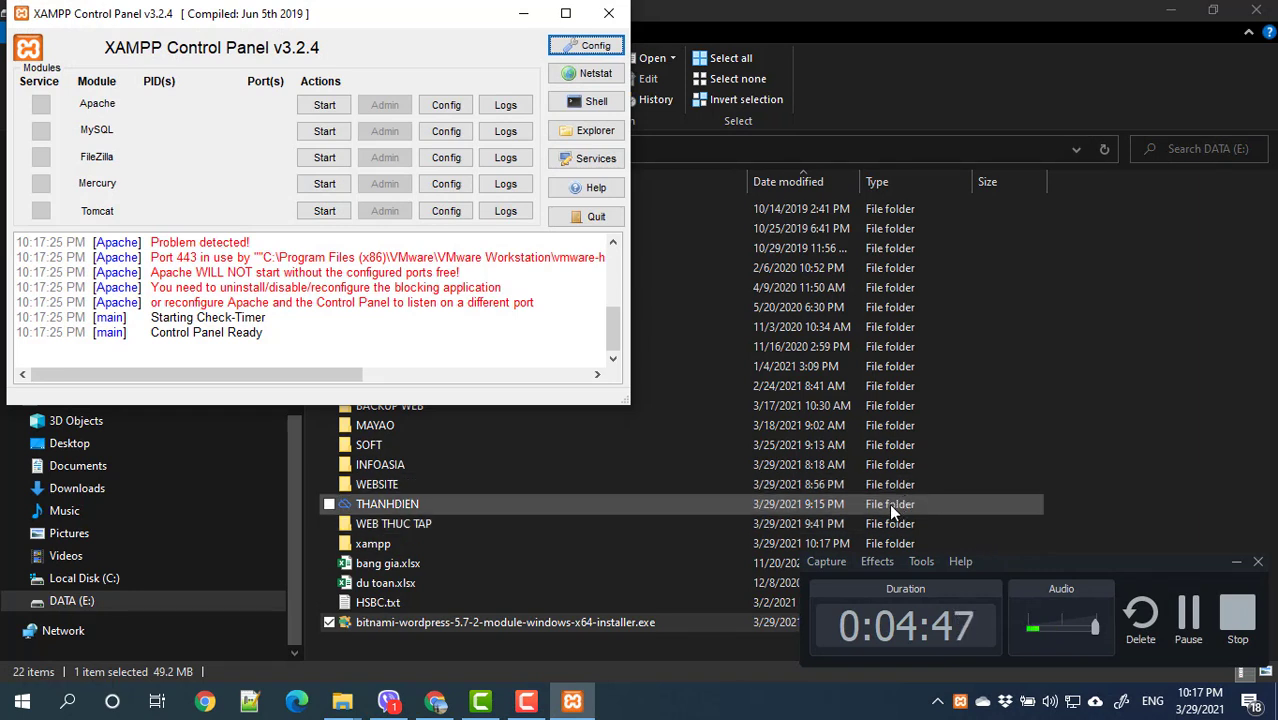
{"action": "left_click", "coordinate": [1236, 561]}
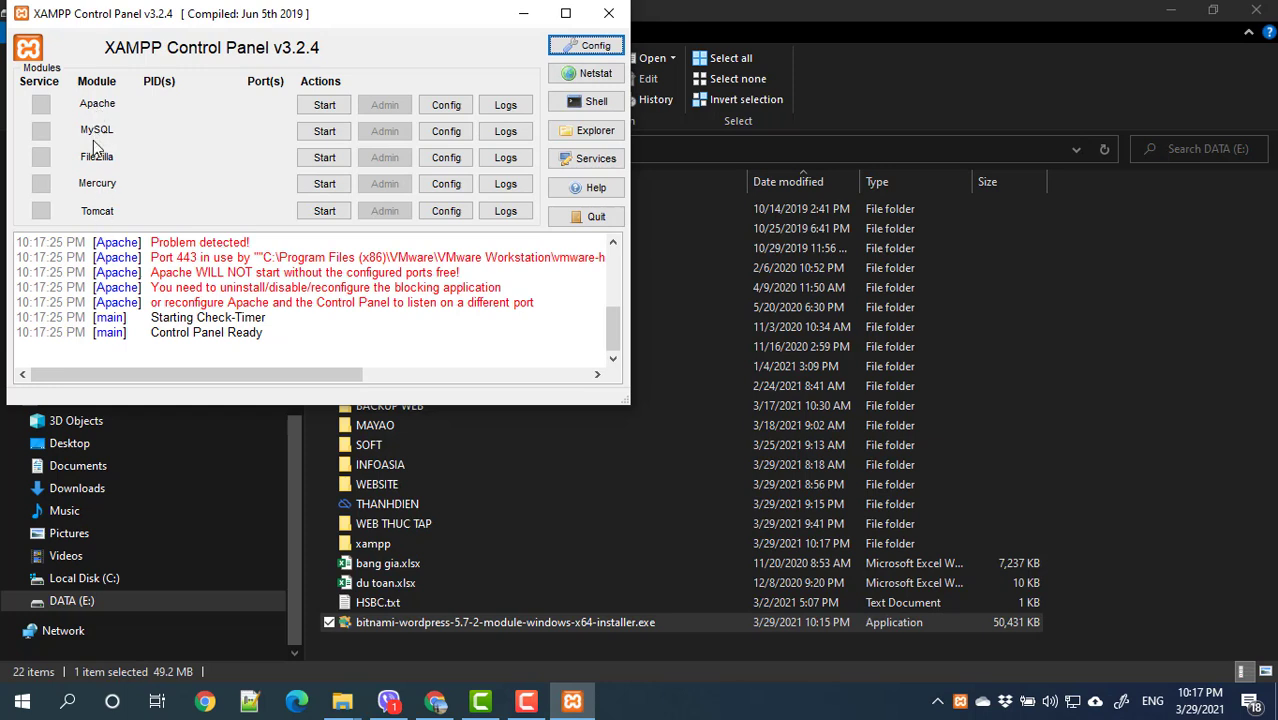
Start the Apache and MySQL modules in the XAMPP Control Panel
{"action": "left_click", "coordinate": [324, 105]}
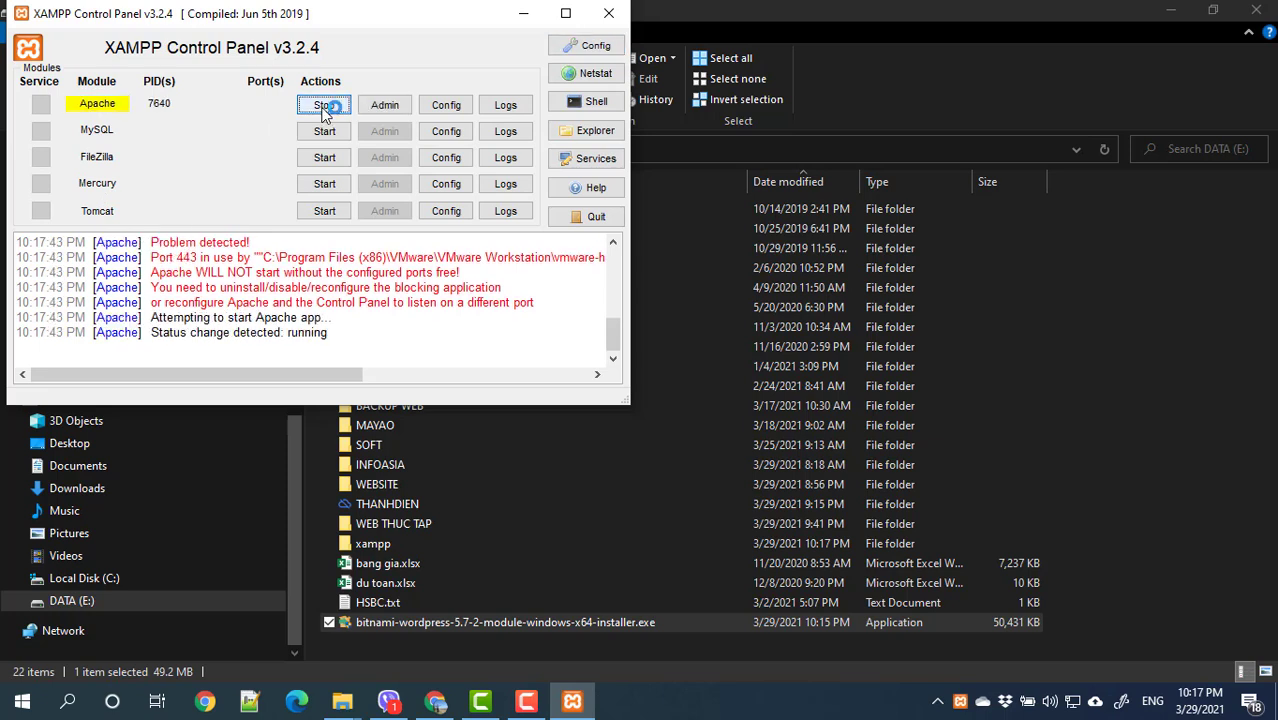
{"action": "left_click", "coordinate": [324, 132]}
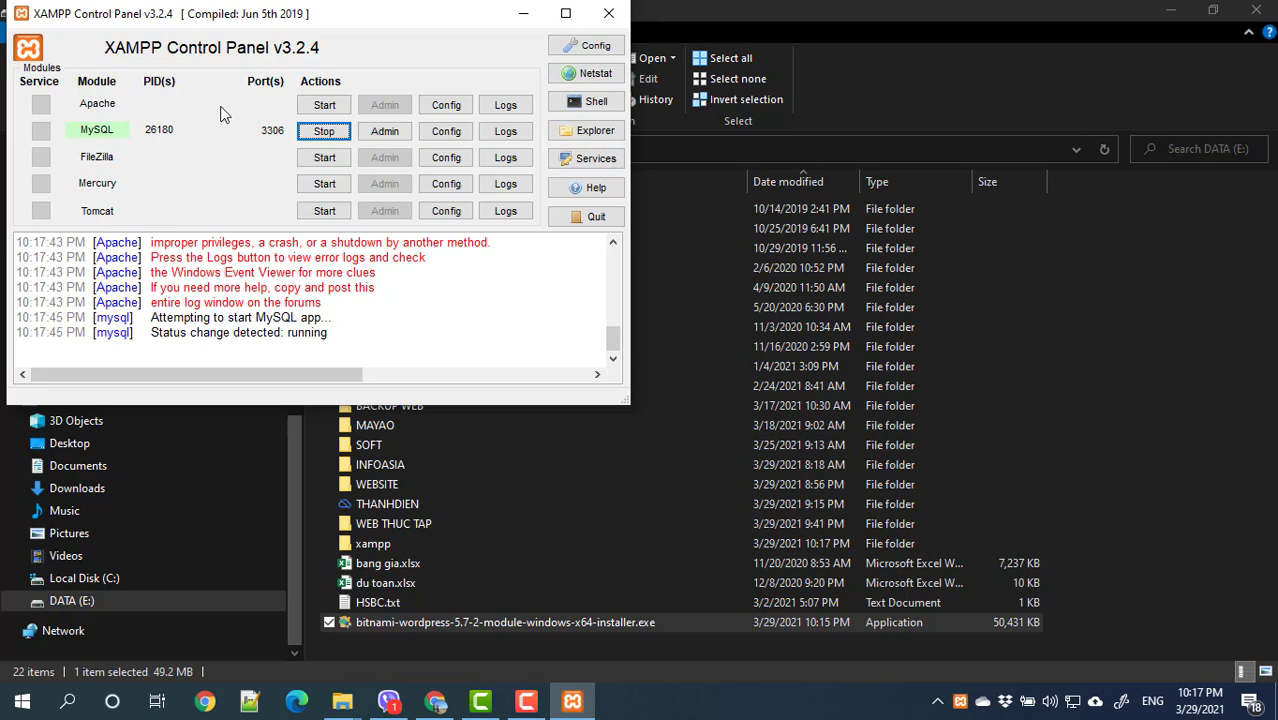
Try again to start the Apache module
{"action": "left_click", "coordinate": [324, 105]}
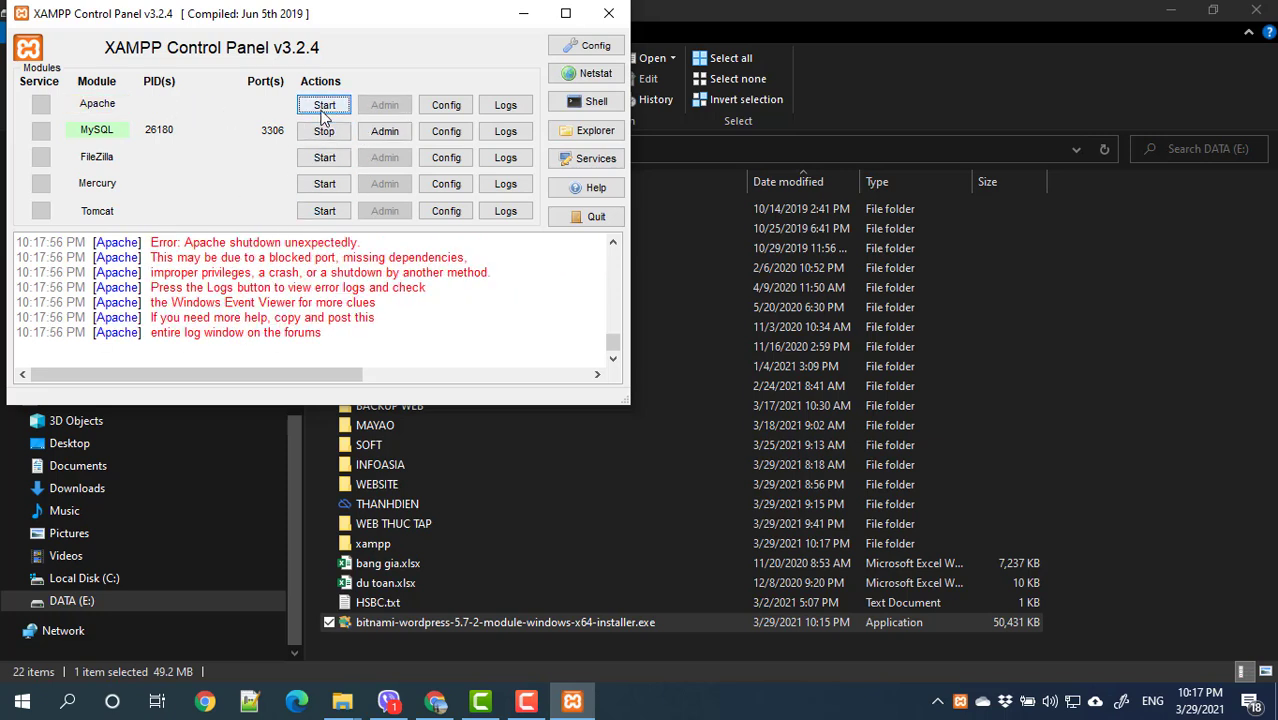
{"action": "left_click", "coordinate": [318, 108]}
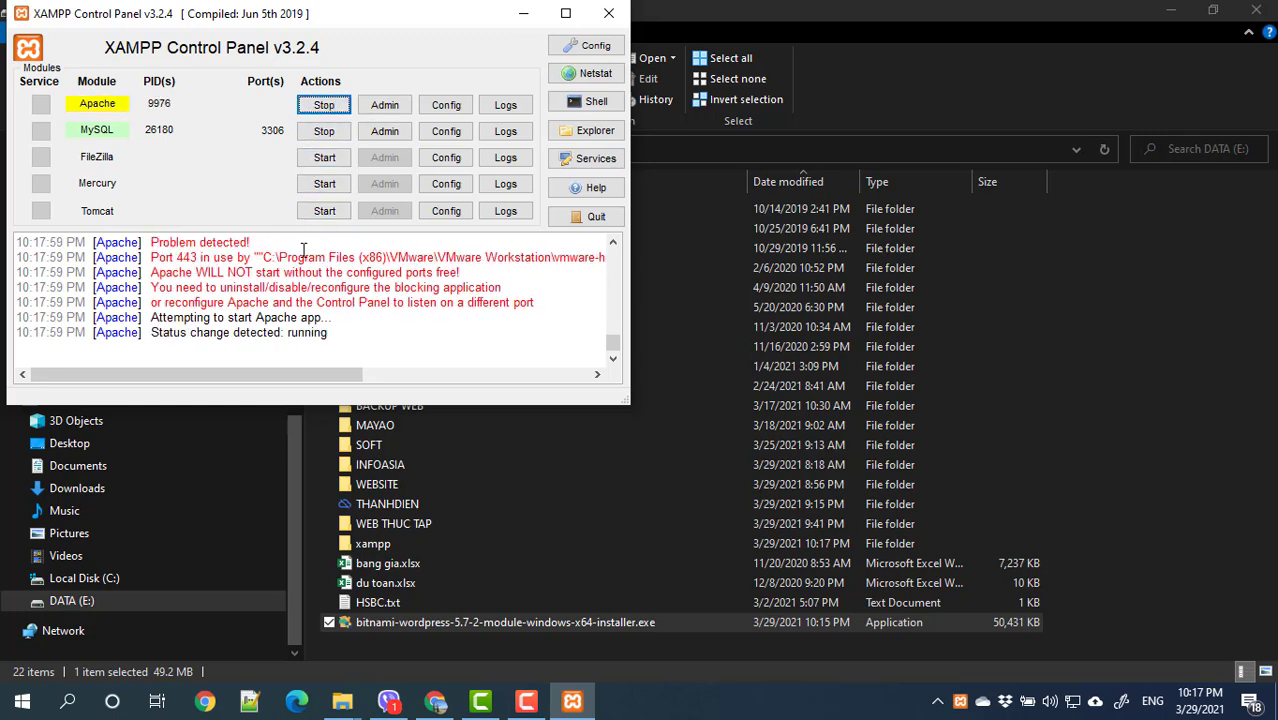
{"action": "left_click", "coordinate": [321, 107]}
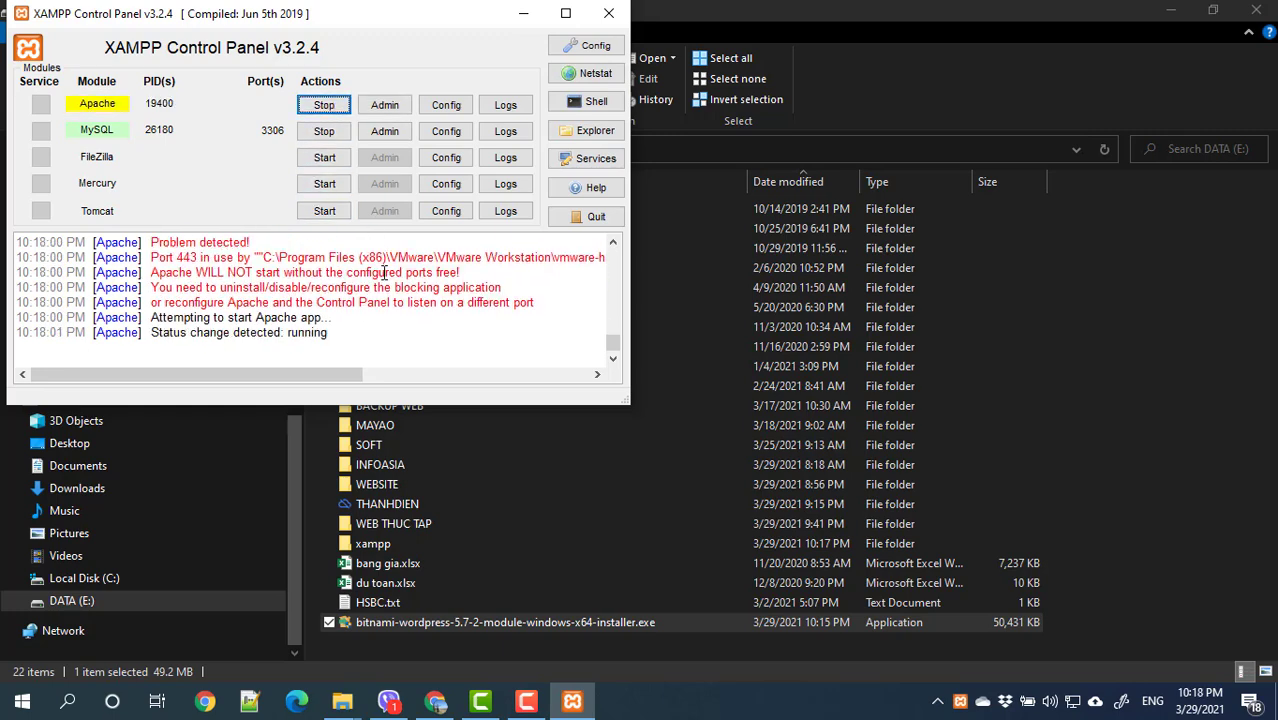
{"action": "left_click", "coordinate": [343, 112]}
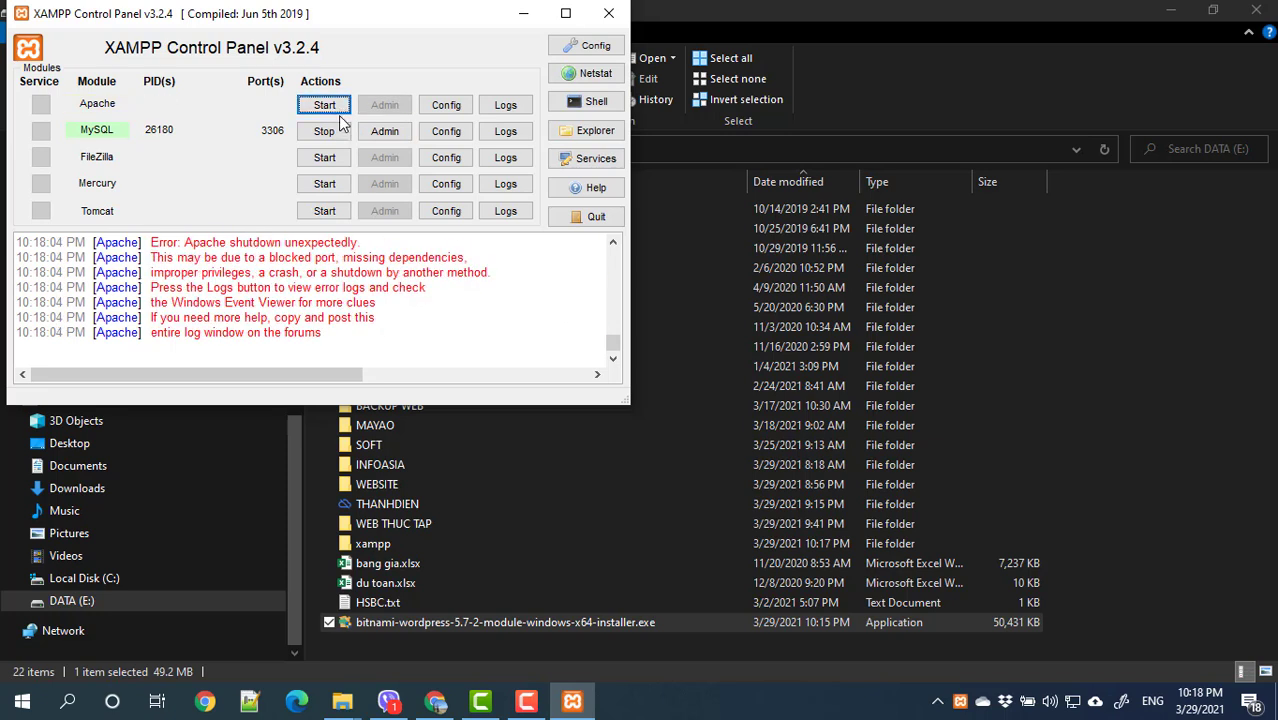
Open Windows Services from the XAMPP Control Panel and stop VMware Authorization Service together with the dependent VMware Workstation Server
{"action": "left_click", "coordinate": [578, 164]}
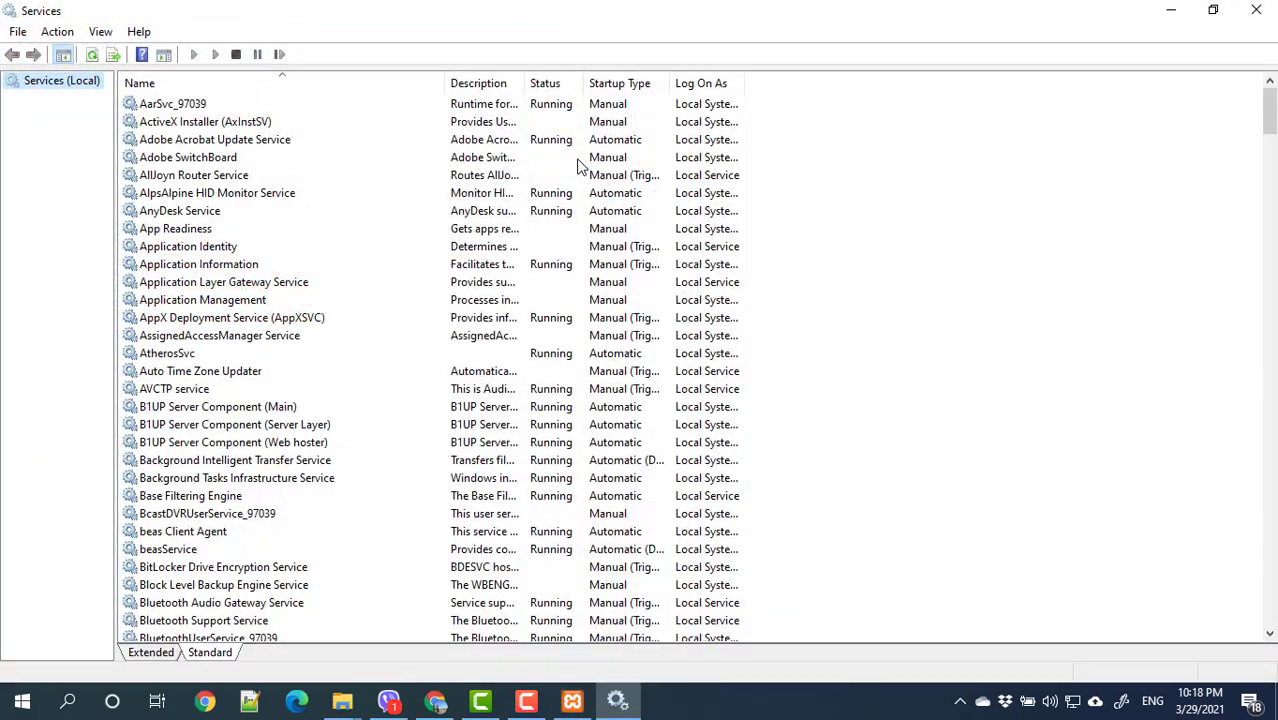
{"action": "left_click", "coordinate": [231, 336]}
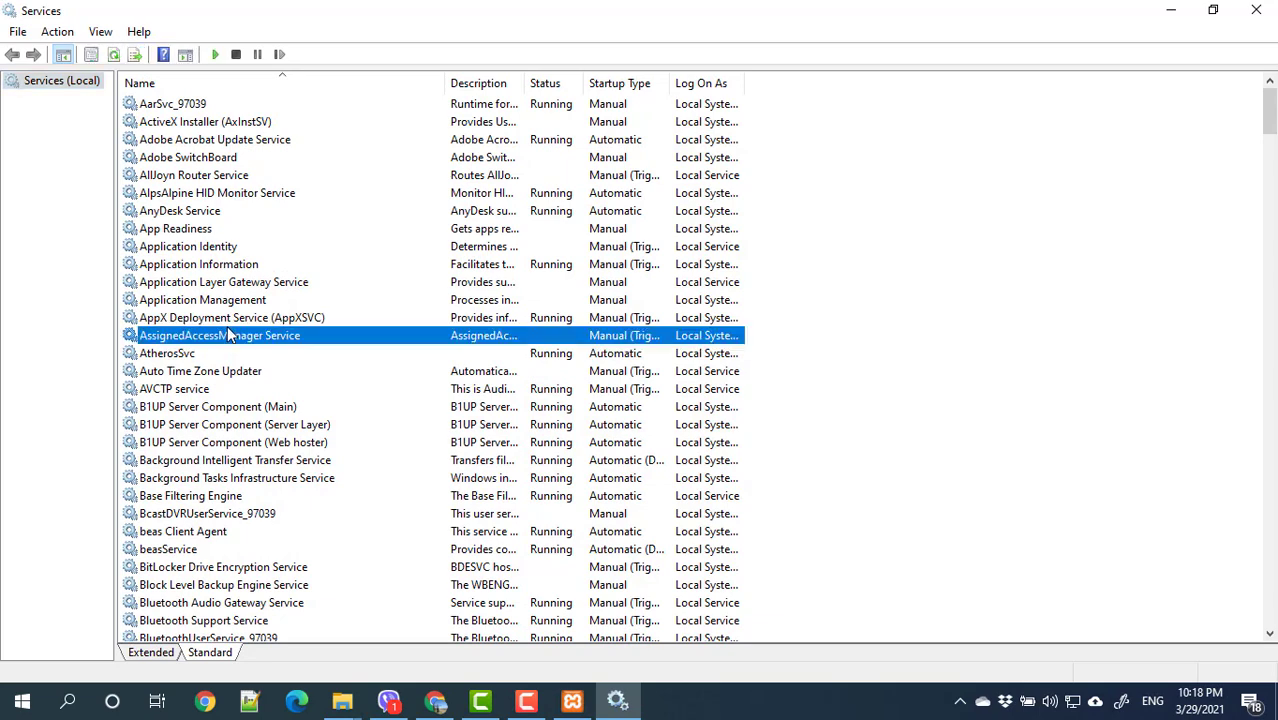
{"action": "key", "text": "v"}
{"action": "key", "text": "v"}
{"action": "key", "text": "v"}
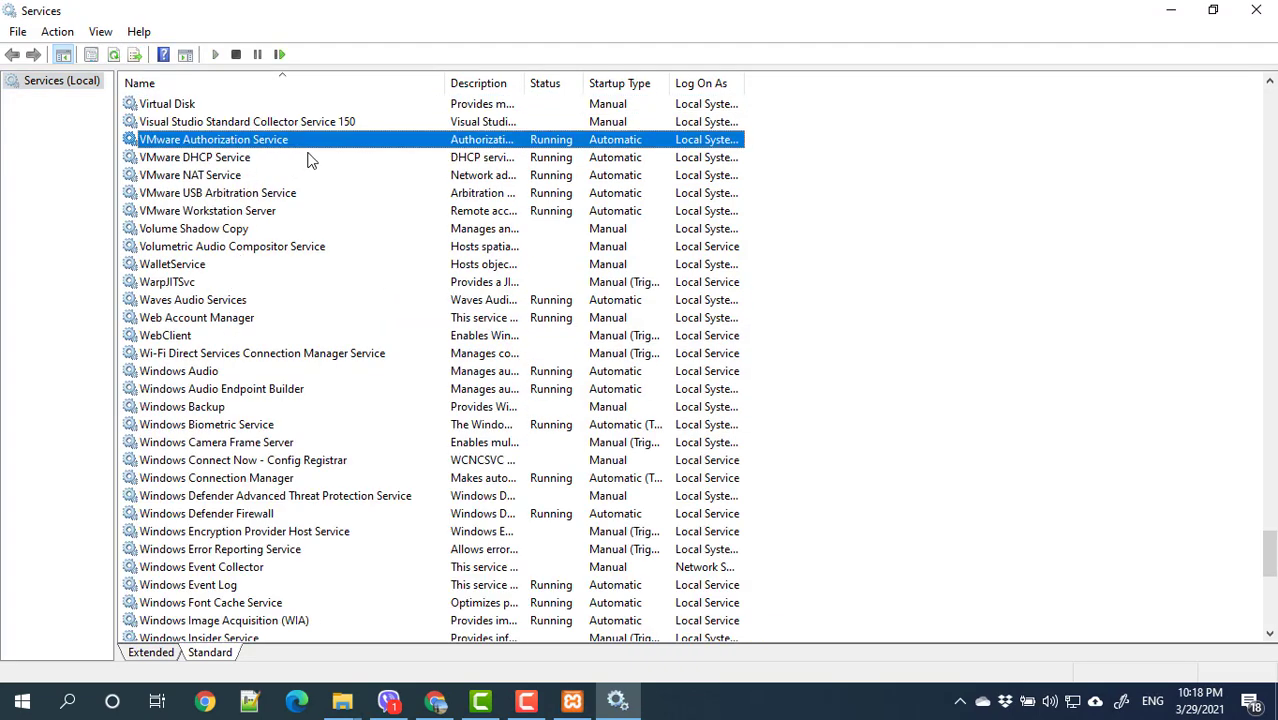
{"action": "right_click", "coordinate": [281, 140]}
{"action": "left_click", "coordinate": [323, 171]}
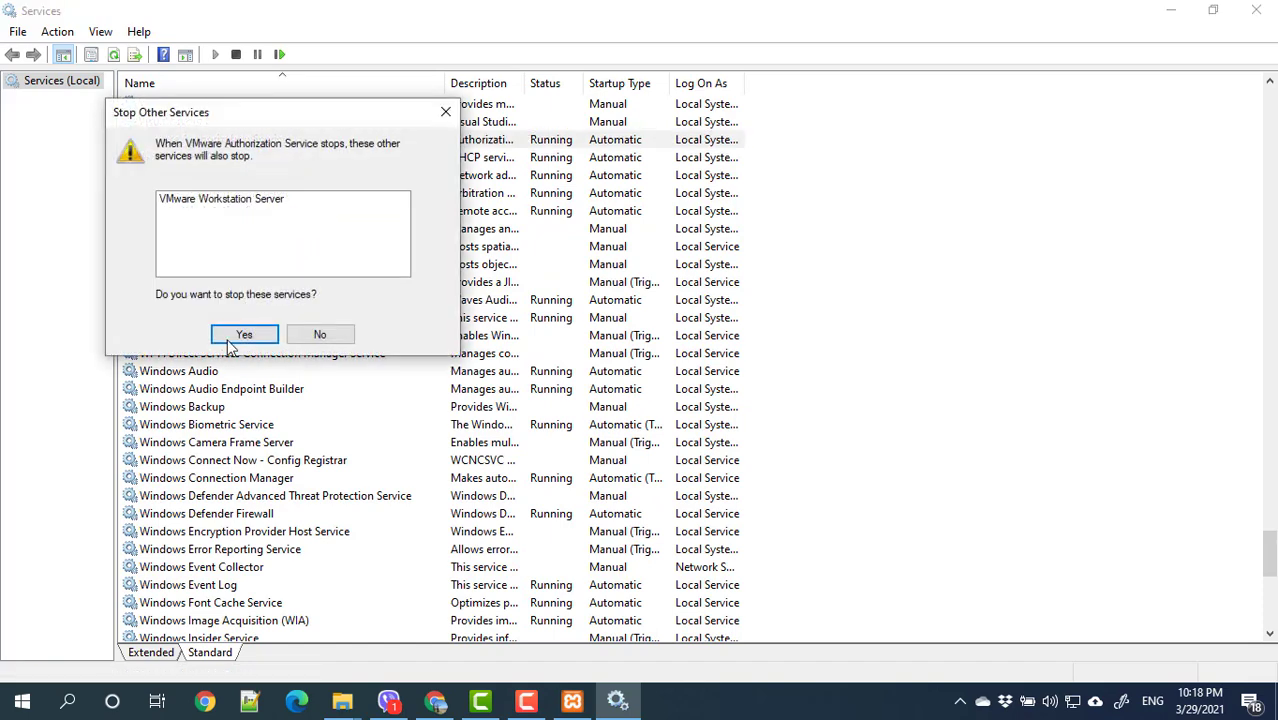
{"action": "left_click", "coordinate": [233, 336]}
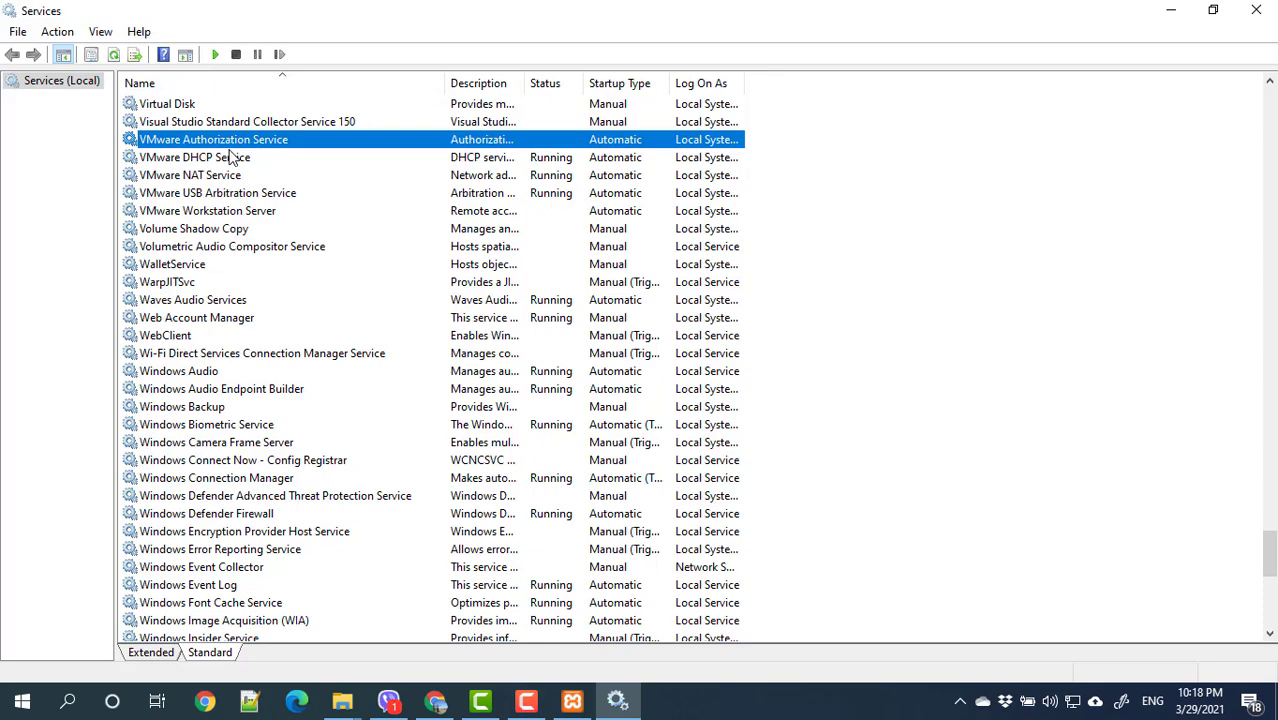
Return to the XAMPP Control Panel, start the Apache module and review the listening ports in Netstat
{"action": "left_click", "coordinate": [1178, 12]}
{"action": "left_click", "coordinate": [322, 109]}
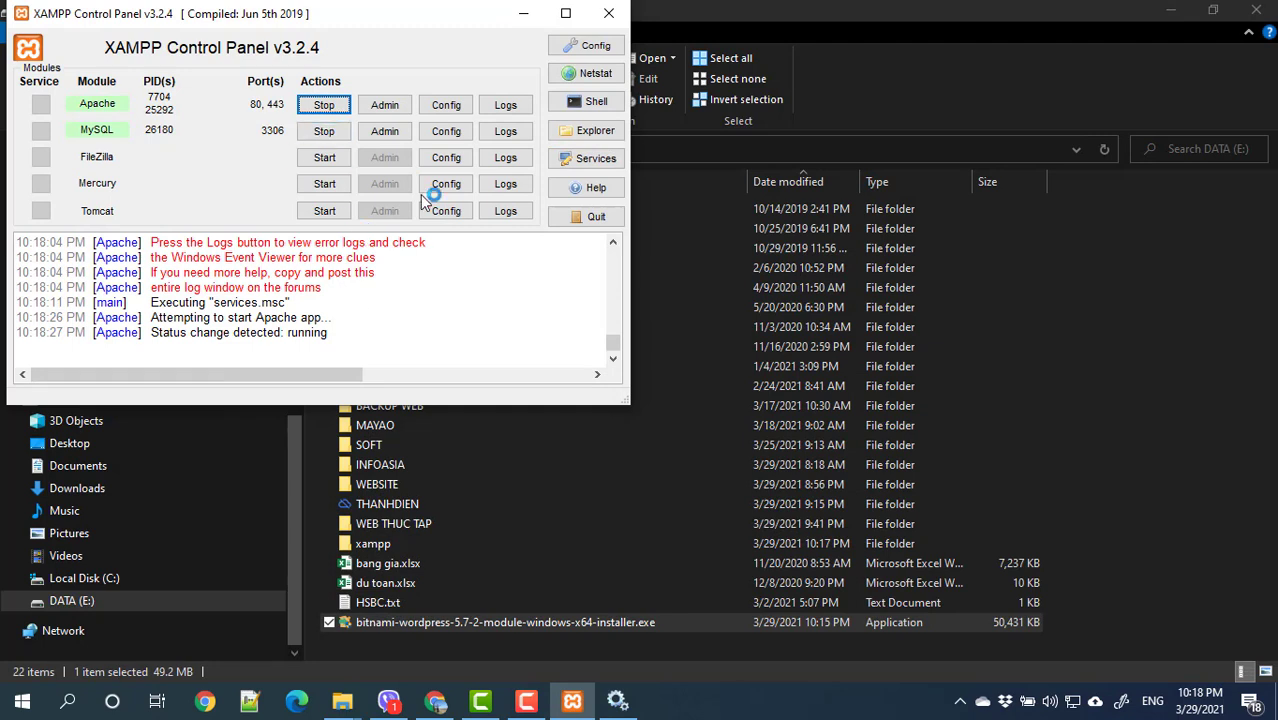
{"action": "left_click", "coordinate": [583, 77]}
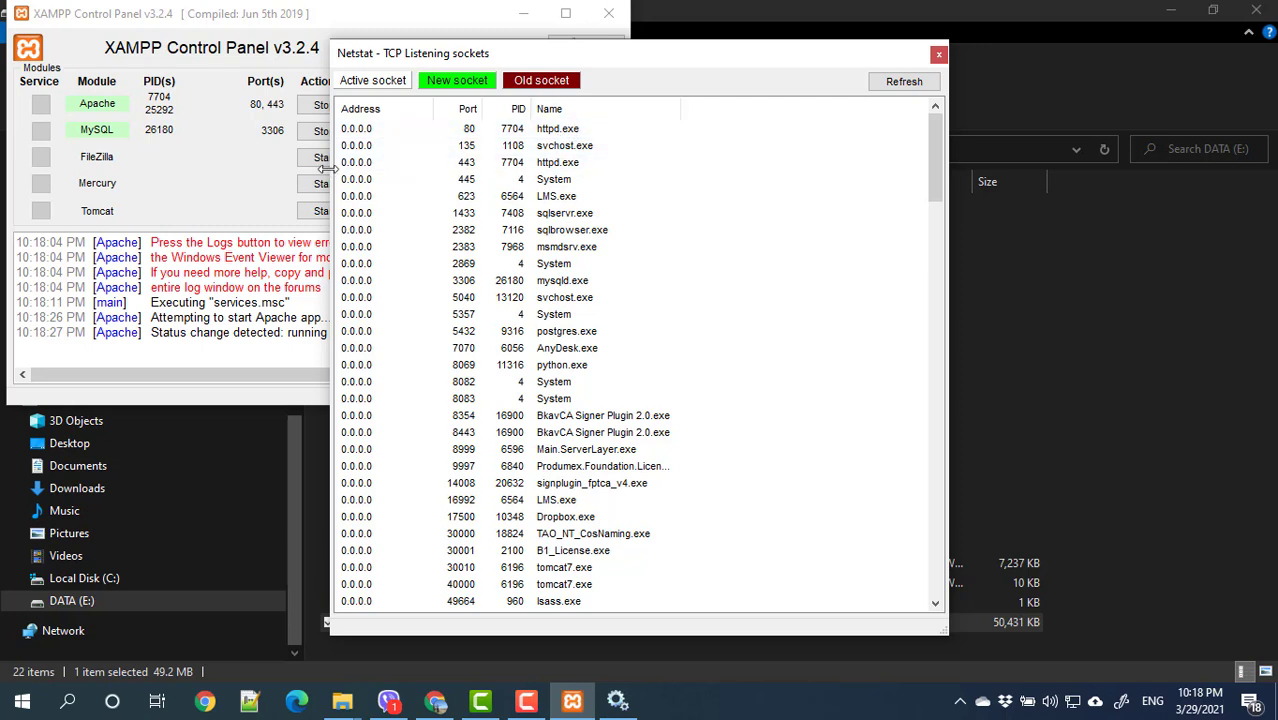
{"action": "left_click", "coordinate": [938, 54]}
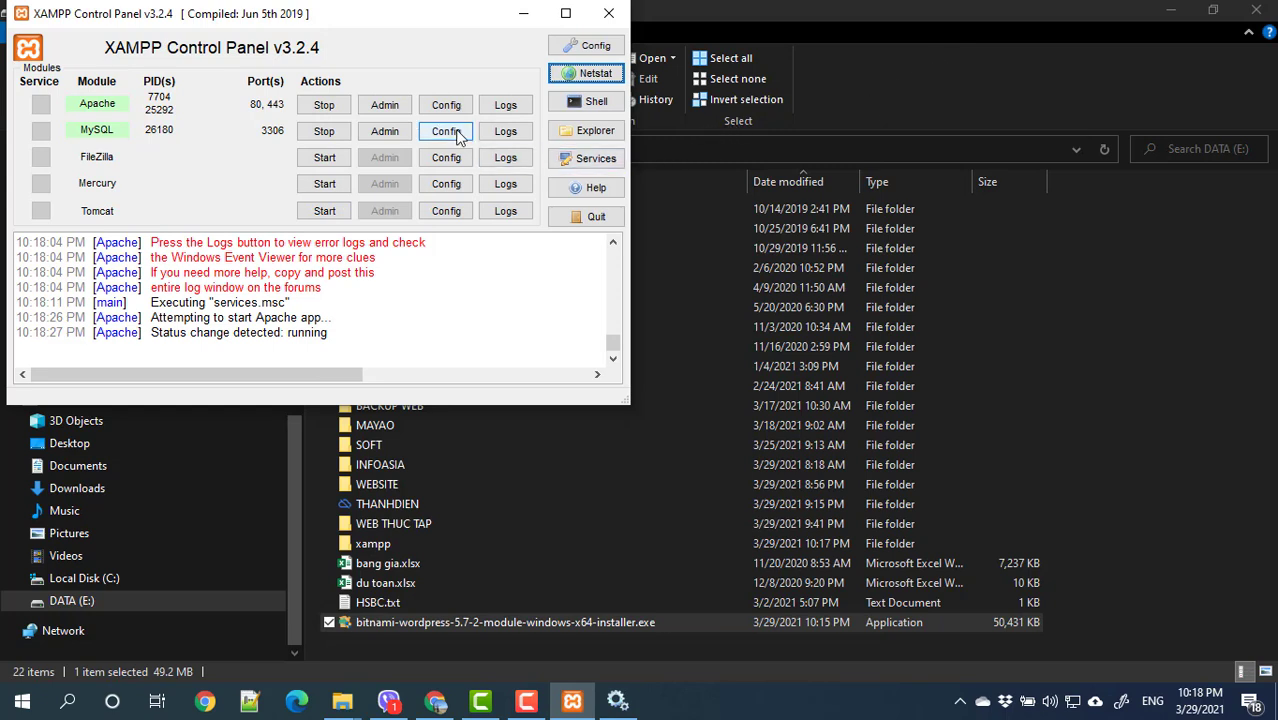
Open Apache's admin page in the browser and look over the XAMPP dashboard
{"action": "left_click", "coordinate": [386, 106]}
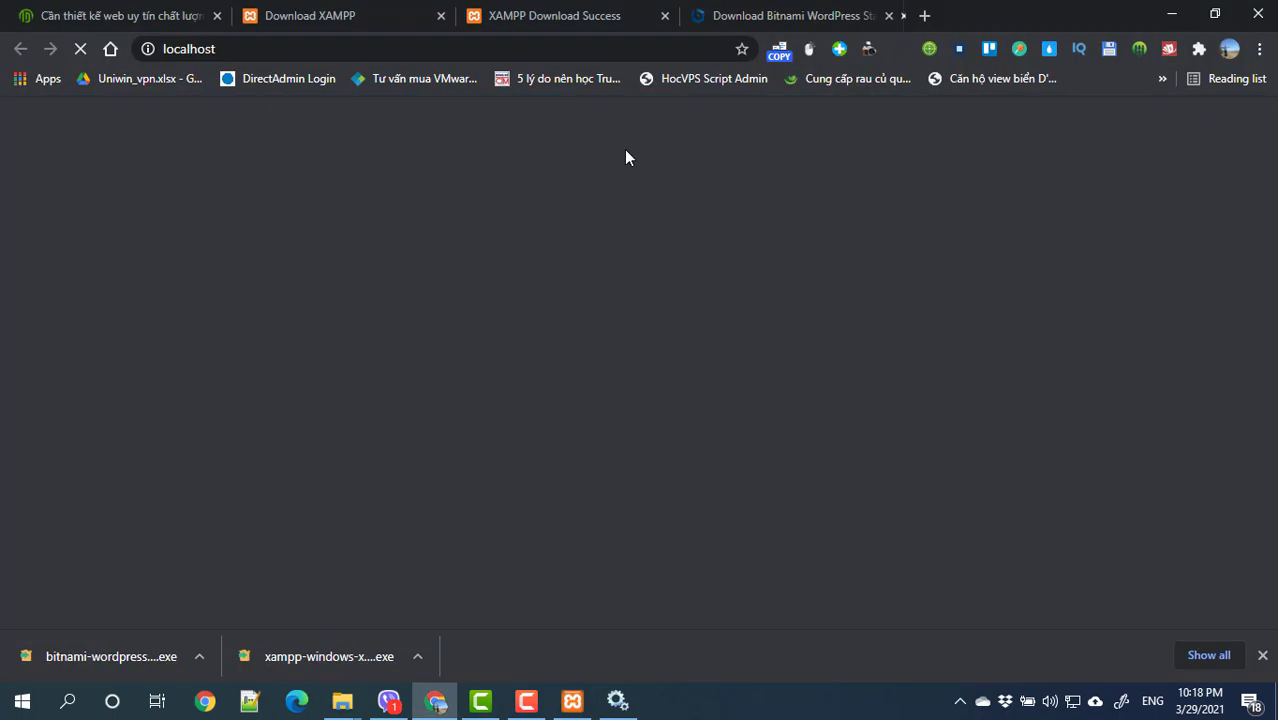
{"action": "scroll", "coordinate": [546, 283], "scroll_direction": "down", "scroll_amount": 3}
{"action": "scroll", "coordinate": [546, 283], "scroll_direction": "up", "scroll_amount": 2}
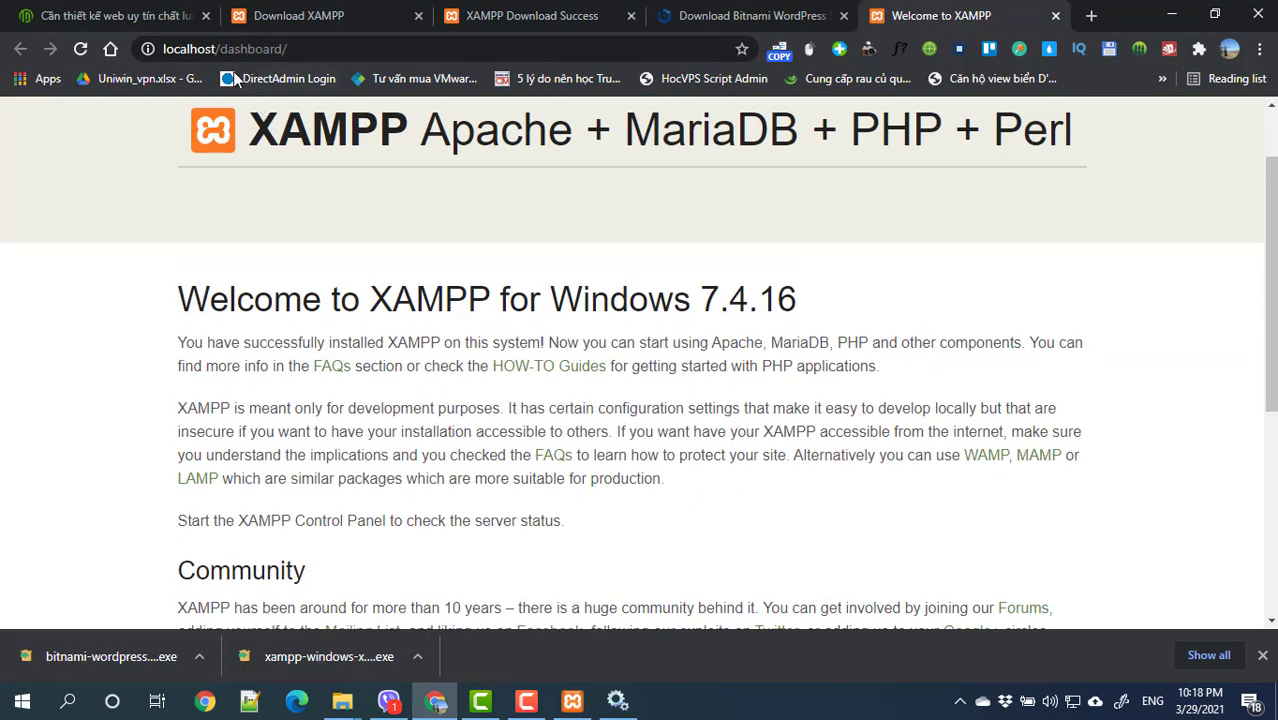
Open MySQL's admin page from the XAMPP Control Panel and examine phpMyAdmin and its localhost/phpmyadmin/ address
{"action": "left_click", "coordinate": [572, 700]}
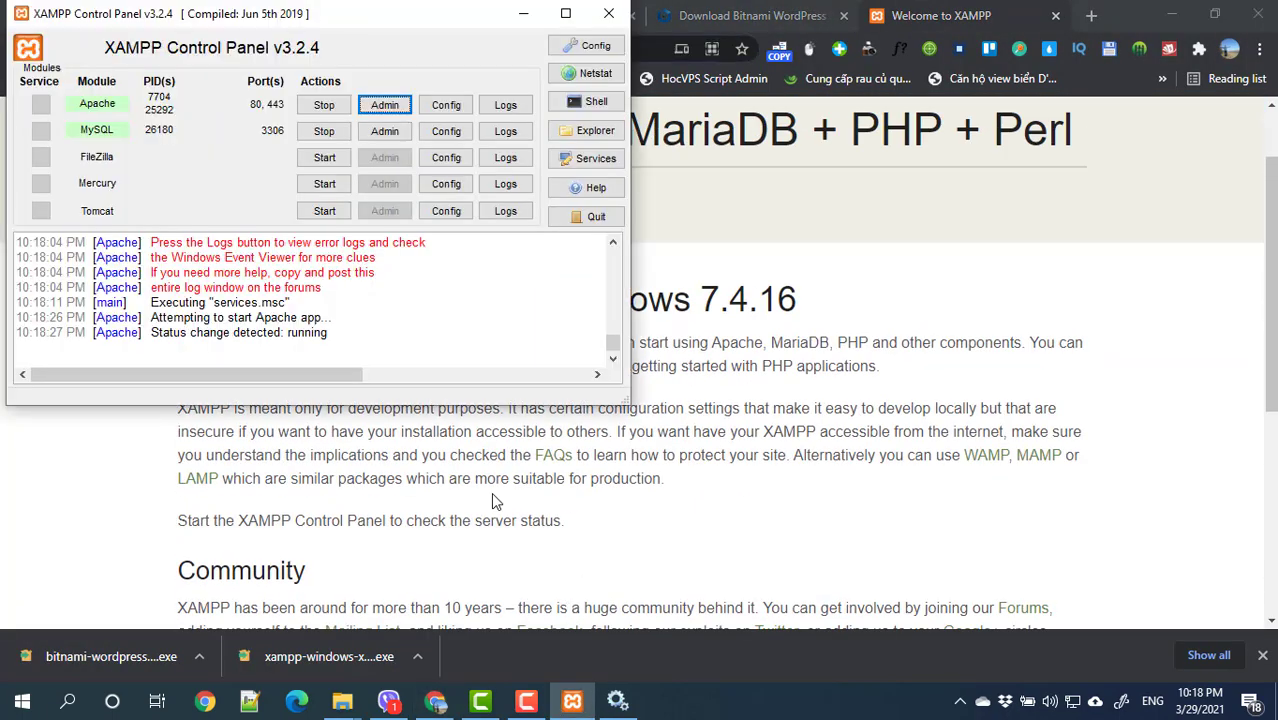
{"action": "left_click", "coordinate": [384, 134]}
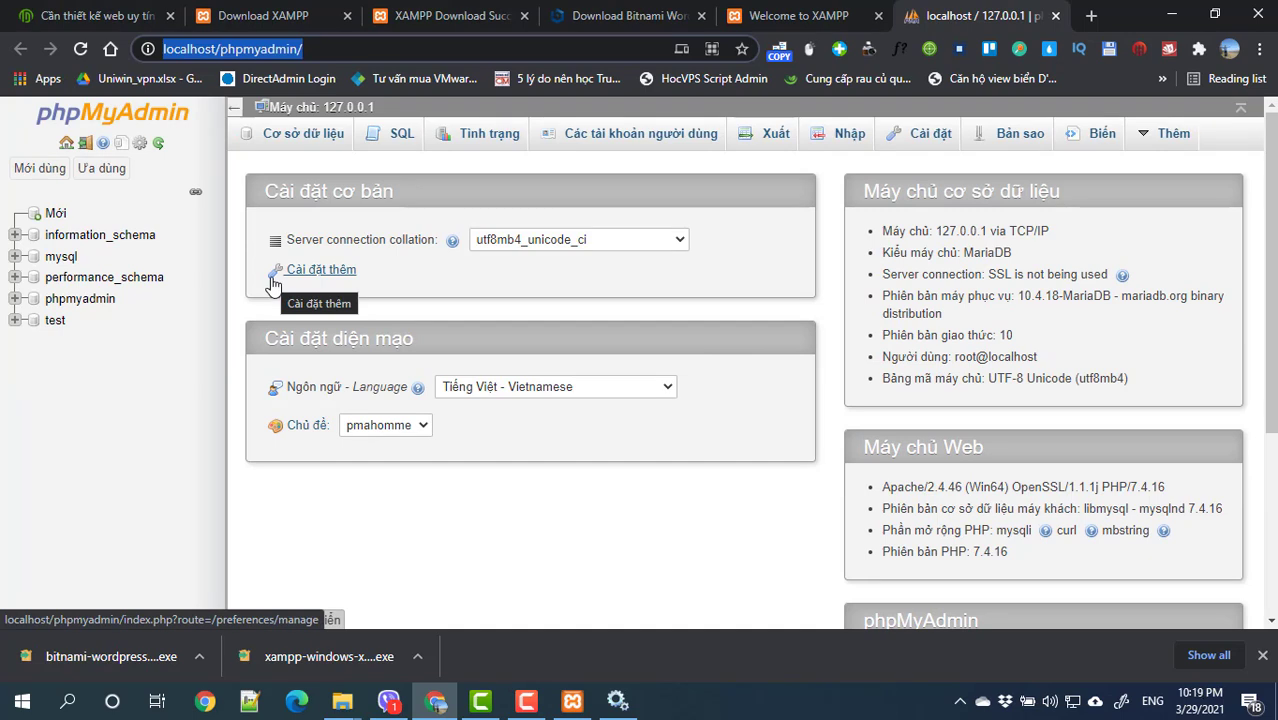
{"action": "left_click_drag", "start_coordinate": [221, 52], "coordinate": [336, 62]}
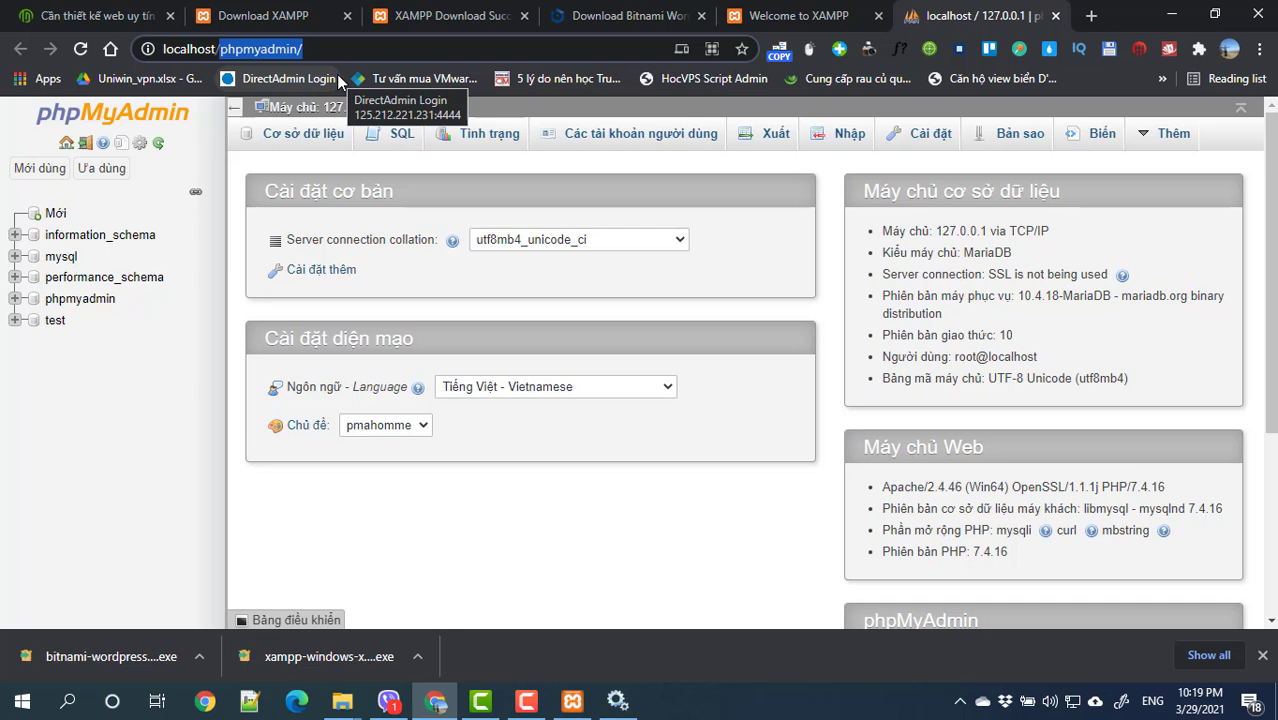
{"action": "left_click", "coordinate": [217, 48]}
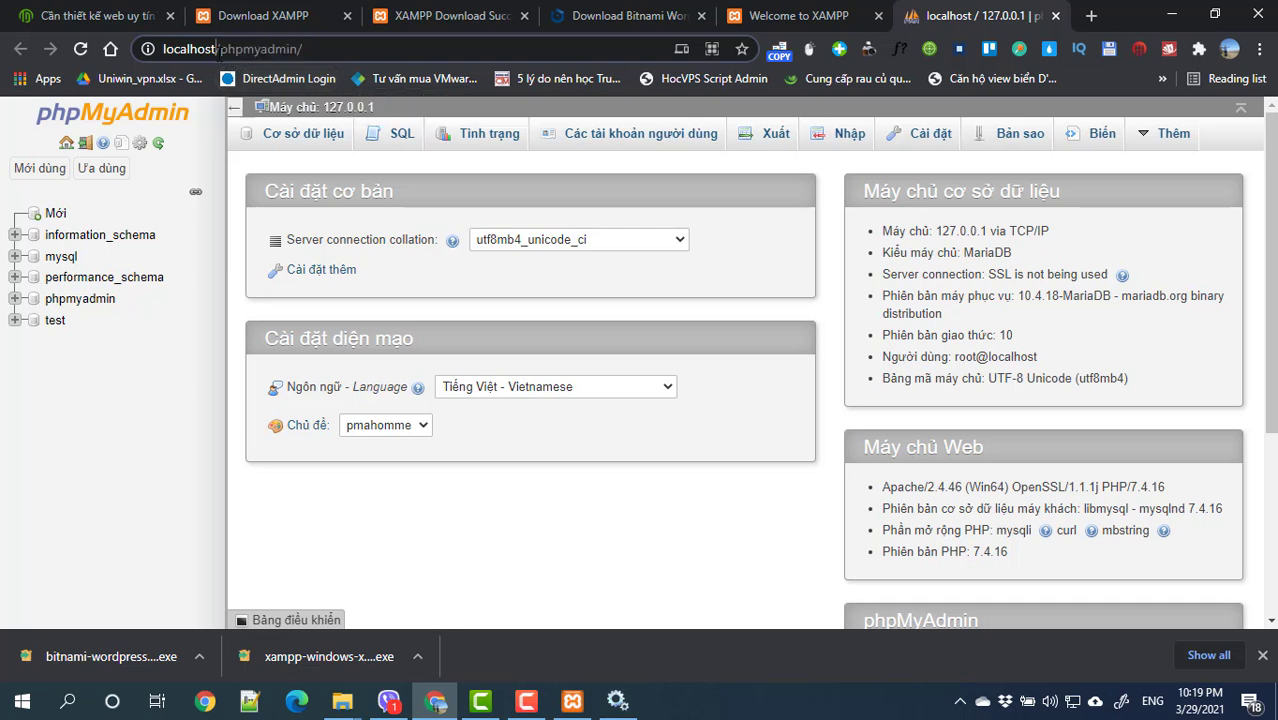
View the htdocs folder inside the XAMPP installation folder, minimize the folder window and close the XAMPP Control Panel window
{"action": "left_click", "coordinate": [572, 700]}
{"action": "left_click", "coordinate": [590, 130]}
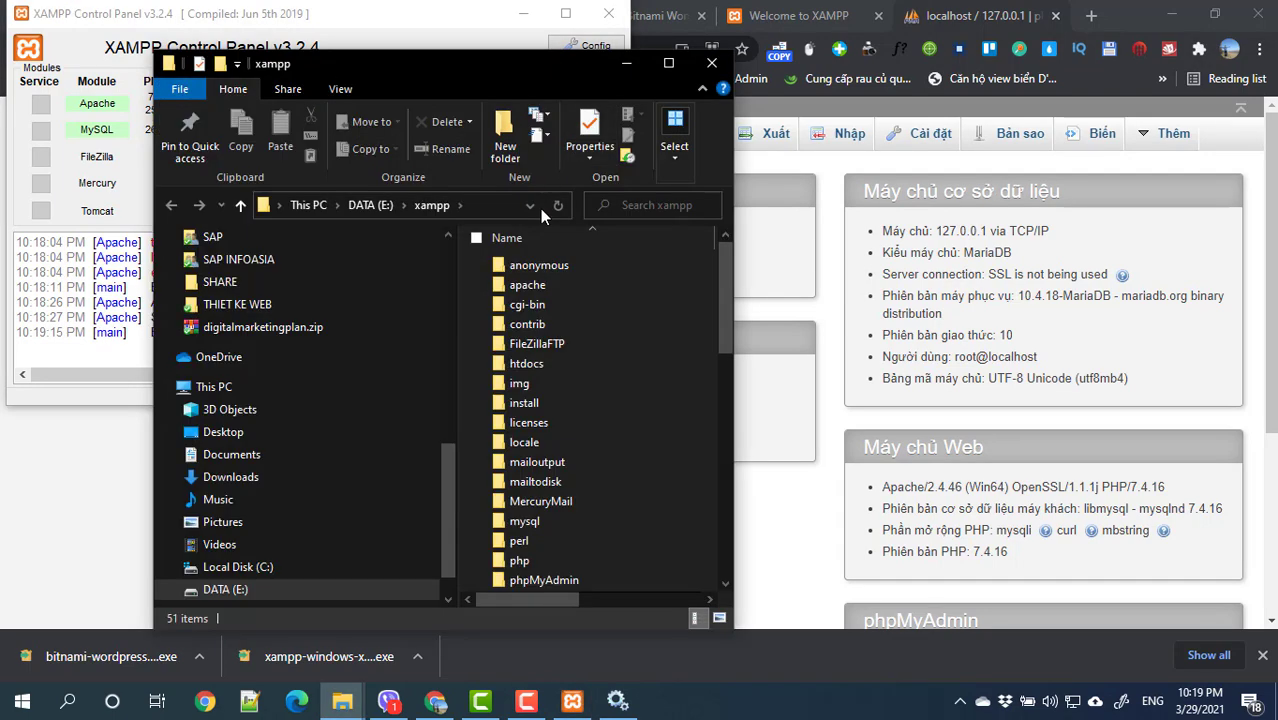
{"action": "double_click", "coordinate": [530, 364]}
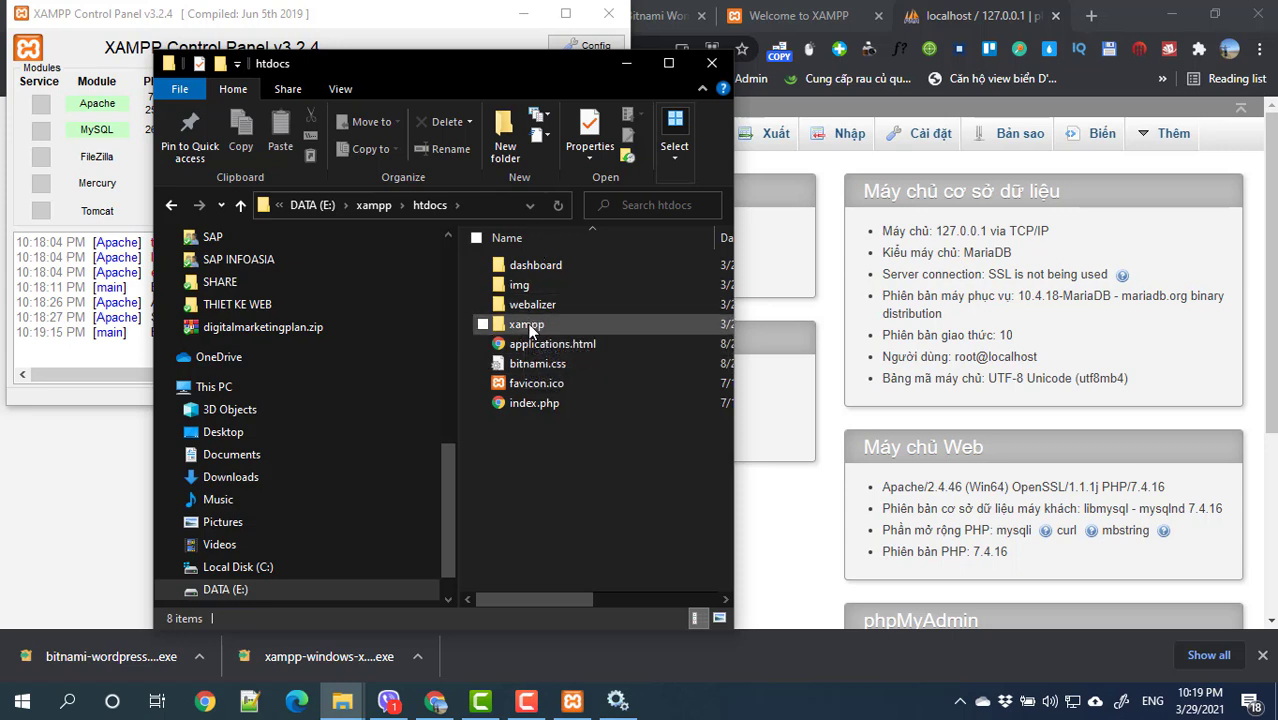
{"action": "left_click", "coordinate": [626, 64]}
{"action": "left_click", "coordinate": [608, 13]}
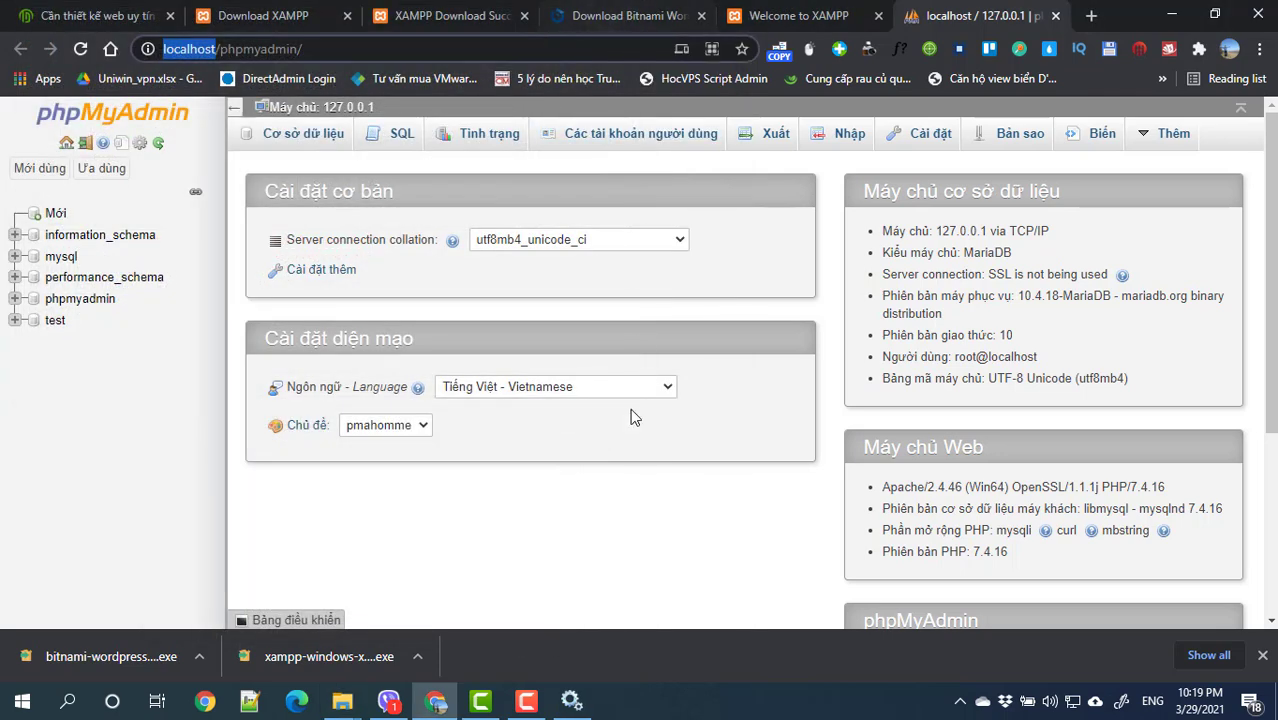